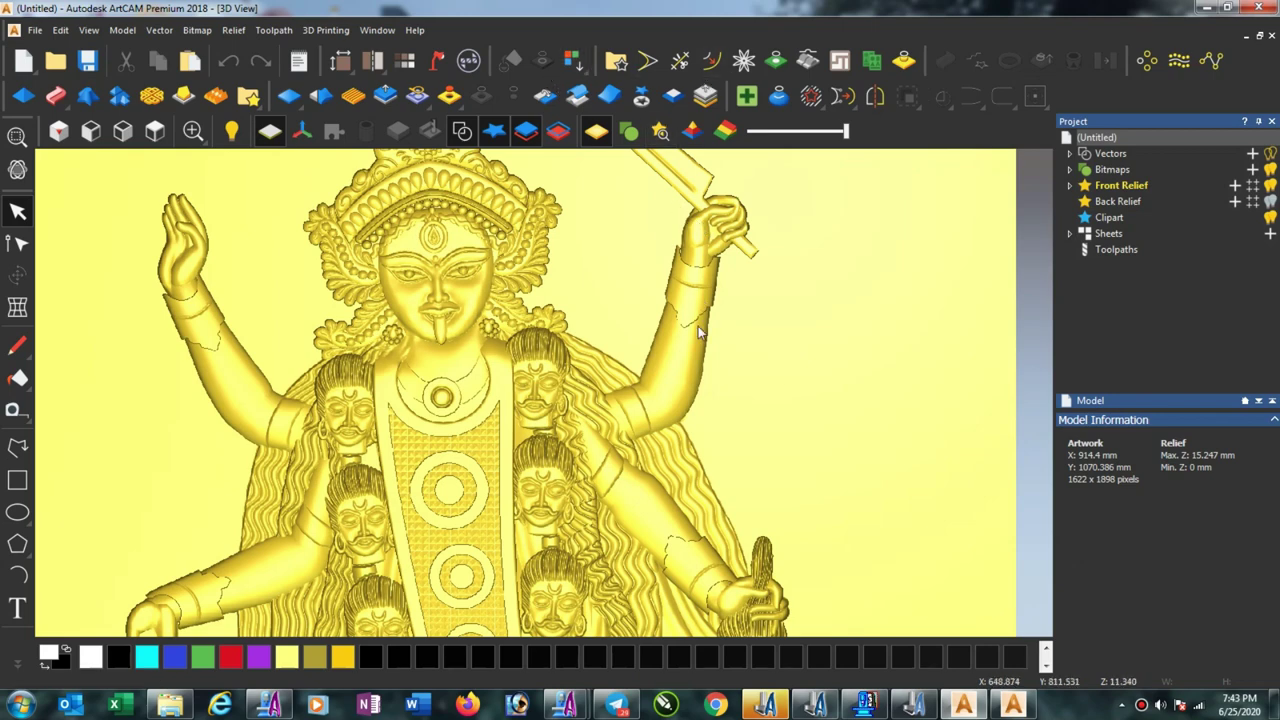
- Zoom out in the 3D View until the entire Kali relief panel fits on screen
scroll(698, 330, "down", 2)
scroll(698, 330, "down", 2)
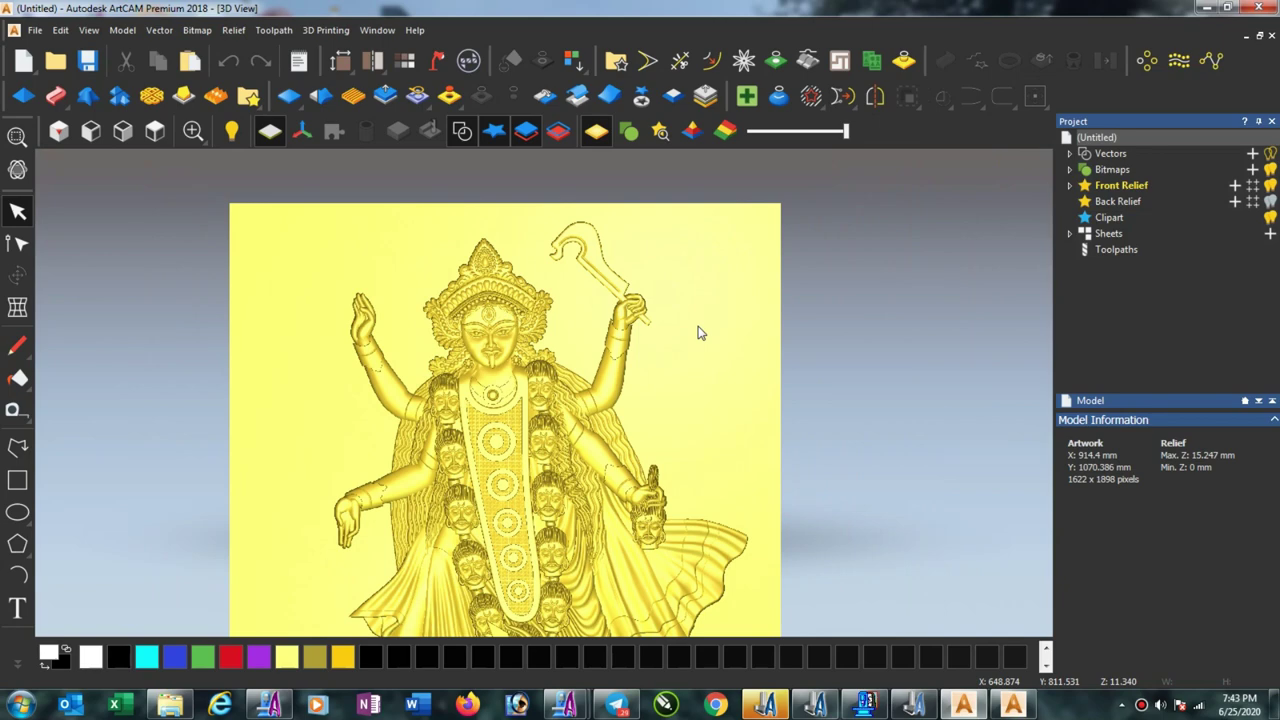
scroll(698, 332, "down", 3)
scroll(620, 440, "up", 1)
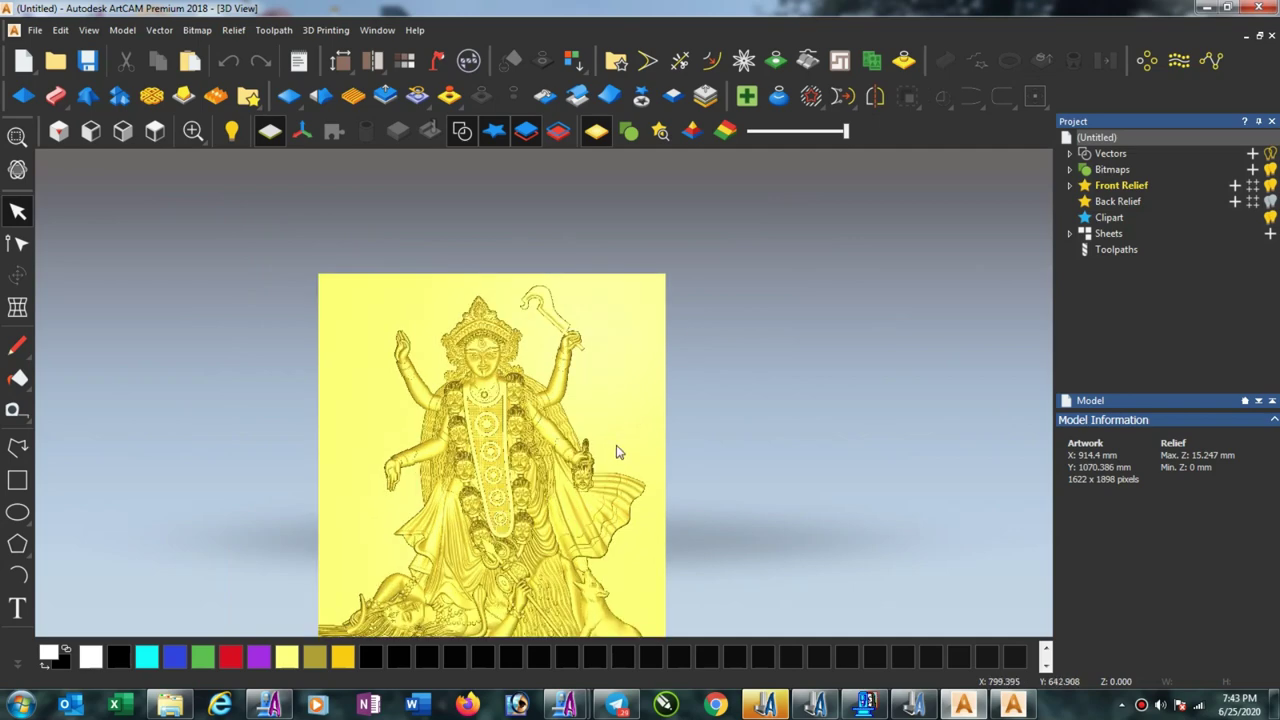
scroll(600, 460, "up", 1)
scroll(420, 380, "down", 1)
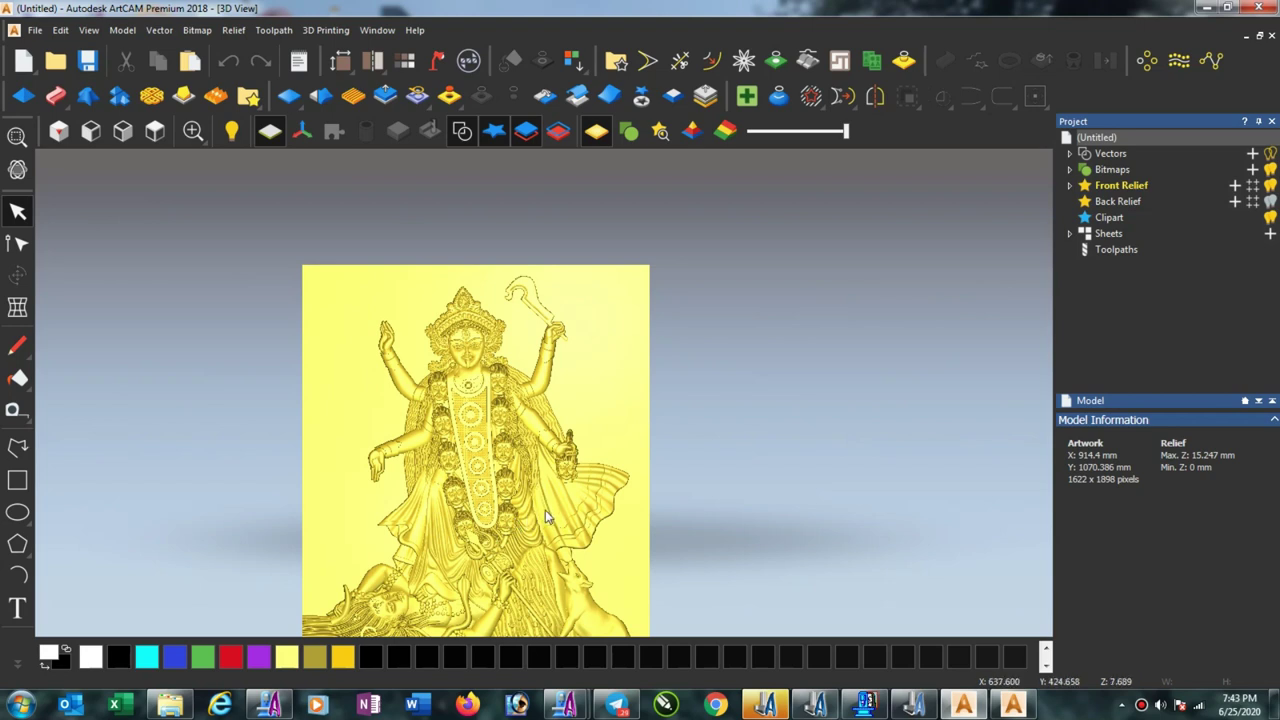
scroll(545, 510, "down", 1)
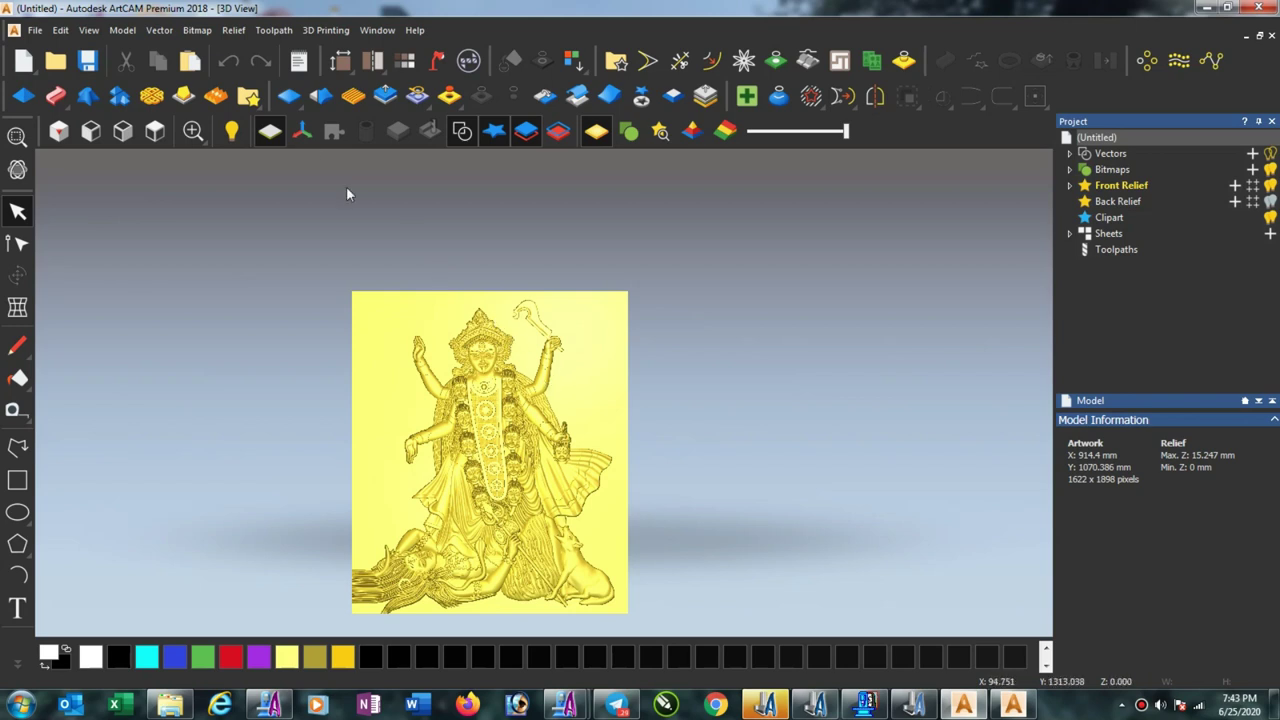
- Export the relief to the Desktop as an Autodesk ArtCAM 9 Relief File (*.rlf) named 'kali mata'
left_click(232, 32)
mouse_move(260, 79)
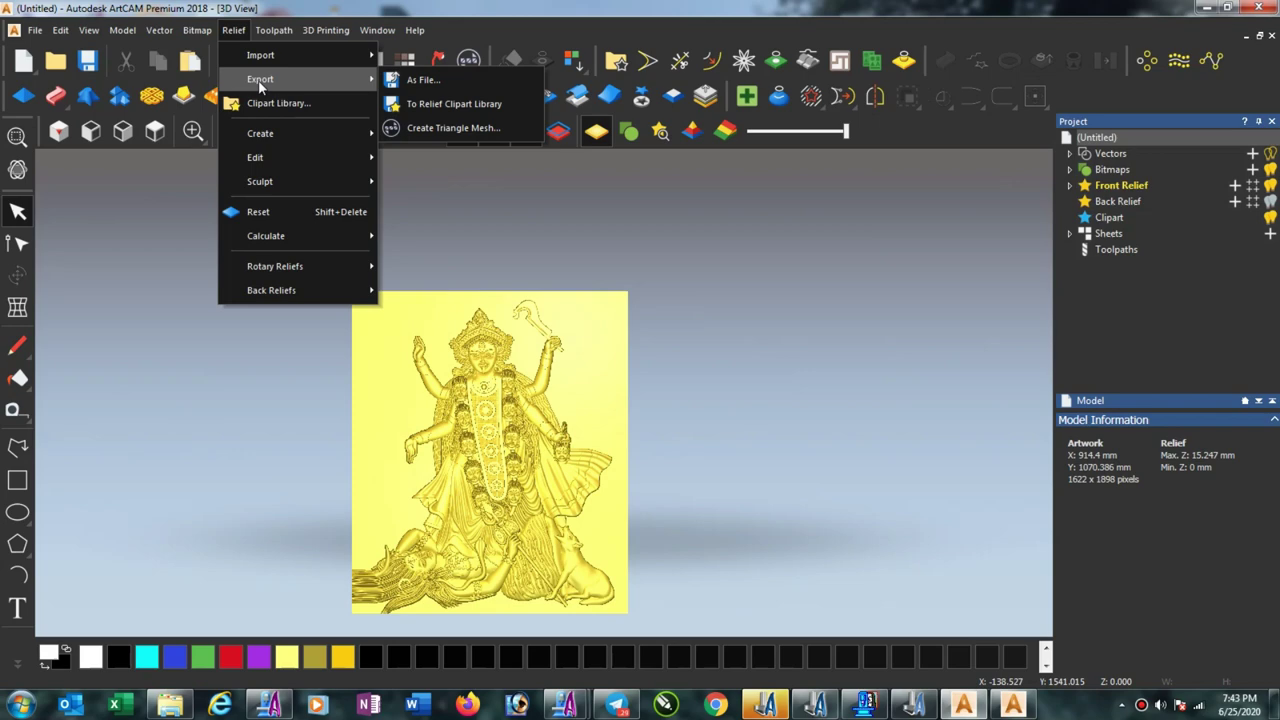
left_click(424, 82)
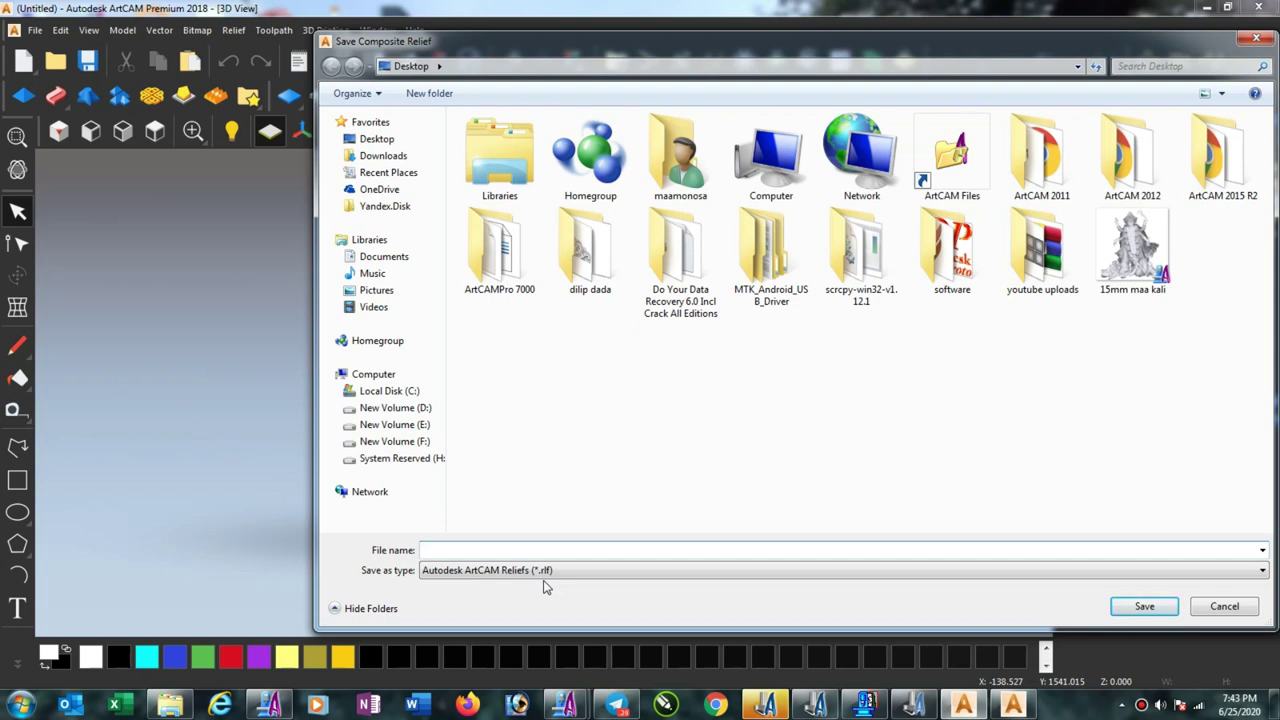
key("Tab")
left_click(565, 579)
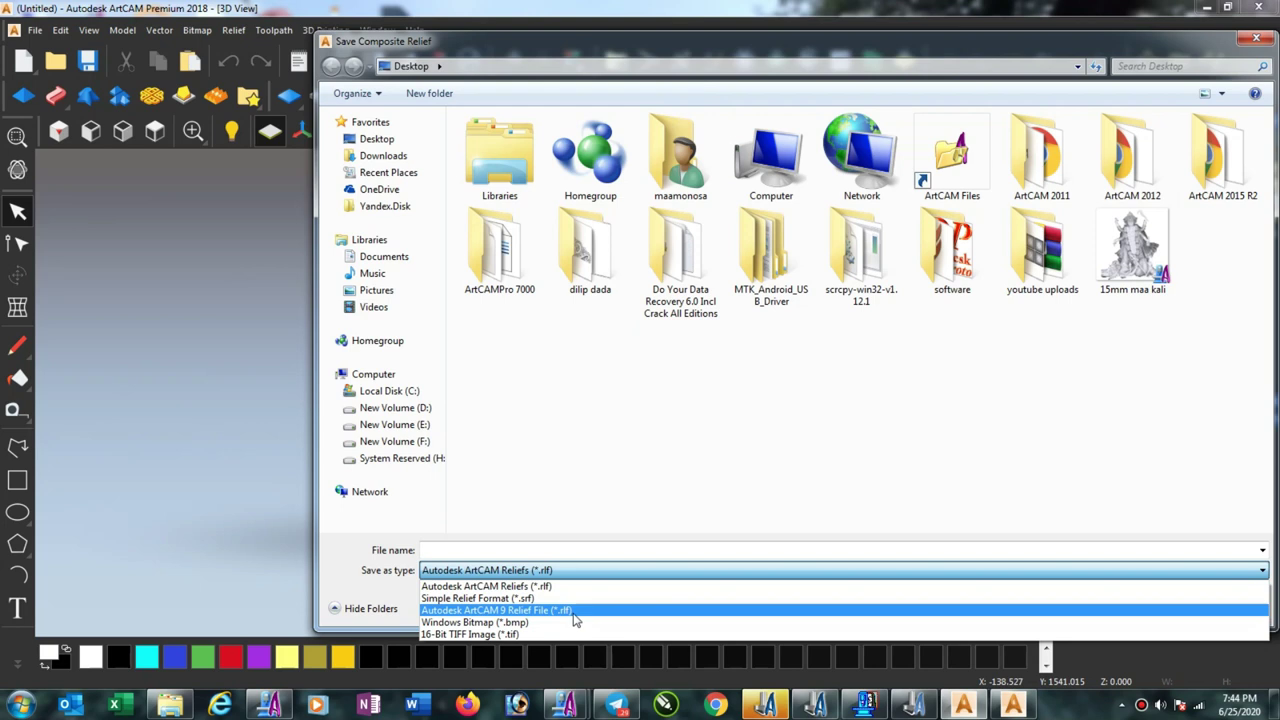
left_click(575, 610)
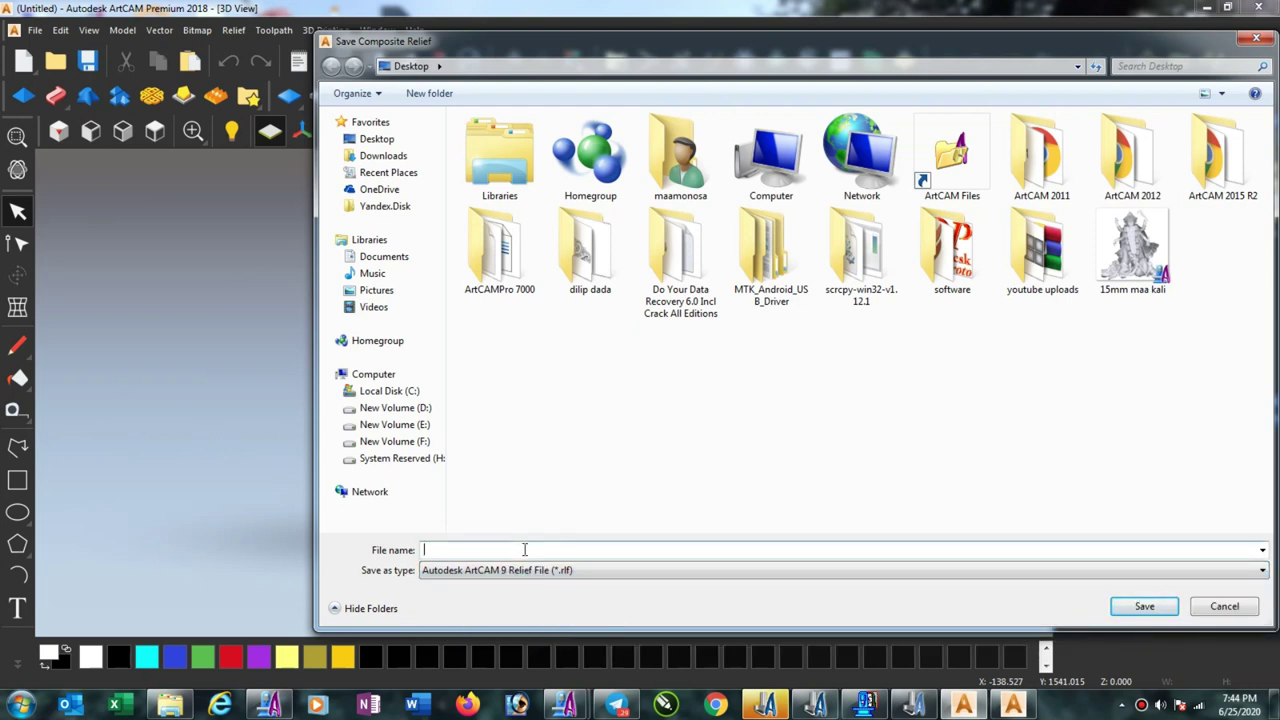
type("kali m")
type("ata")
left_click(1130, 608)
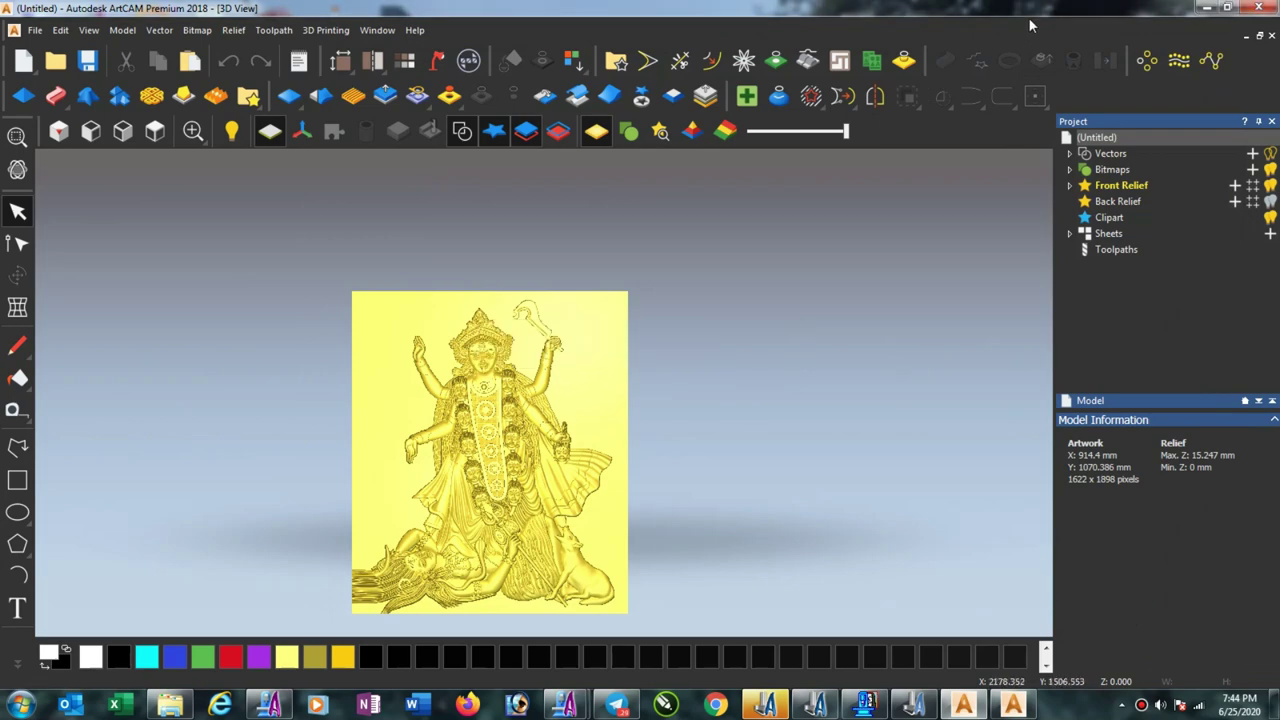
- Switch to ArtCAM Premium 2017 and open the kali mata relief file
left_click(1204, 9)
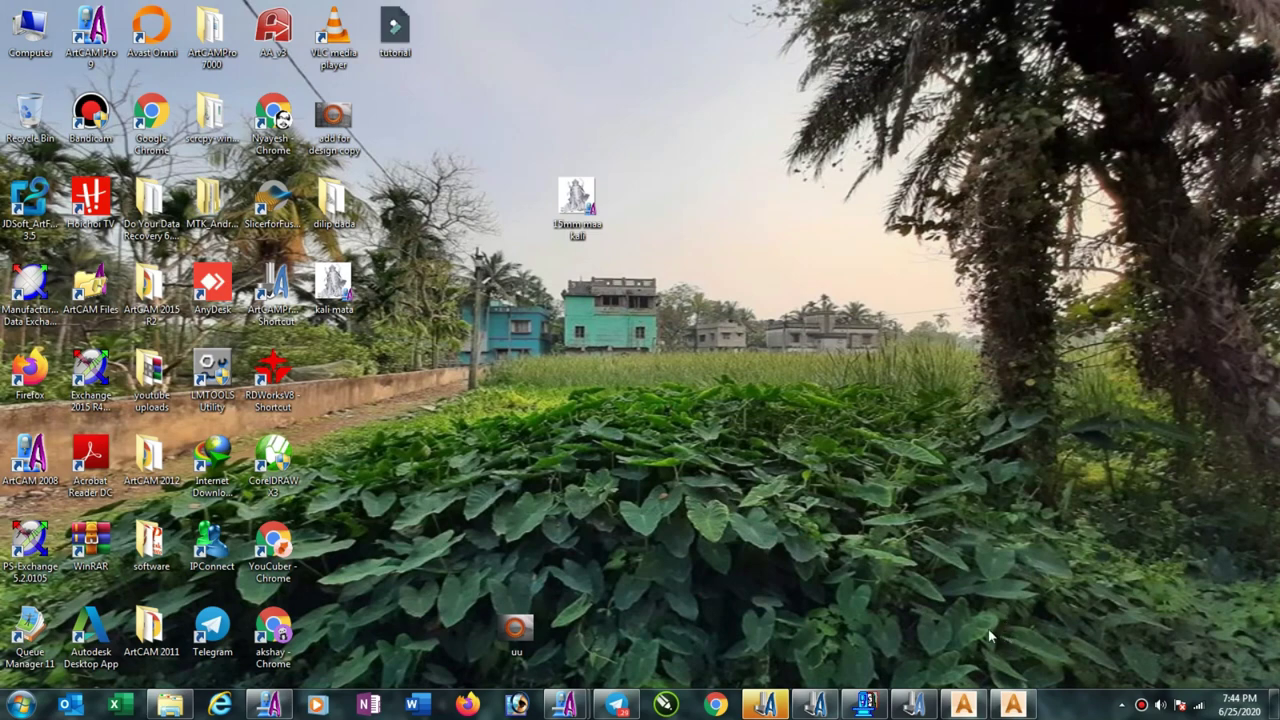
left_click(1008, 707)
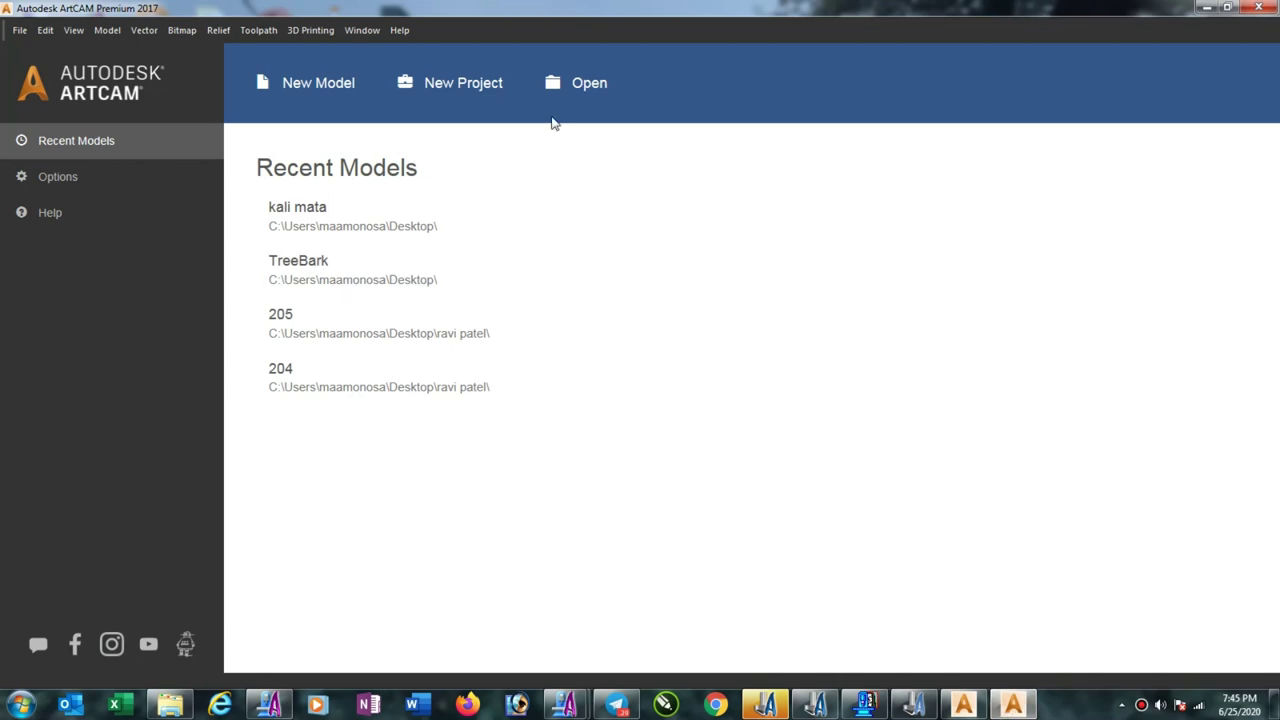
left_click(551, 87)
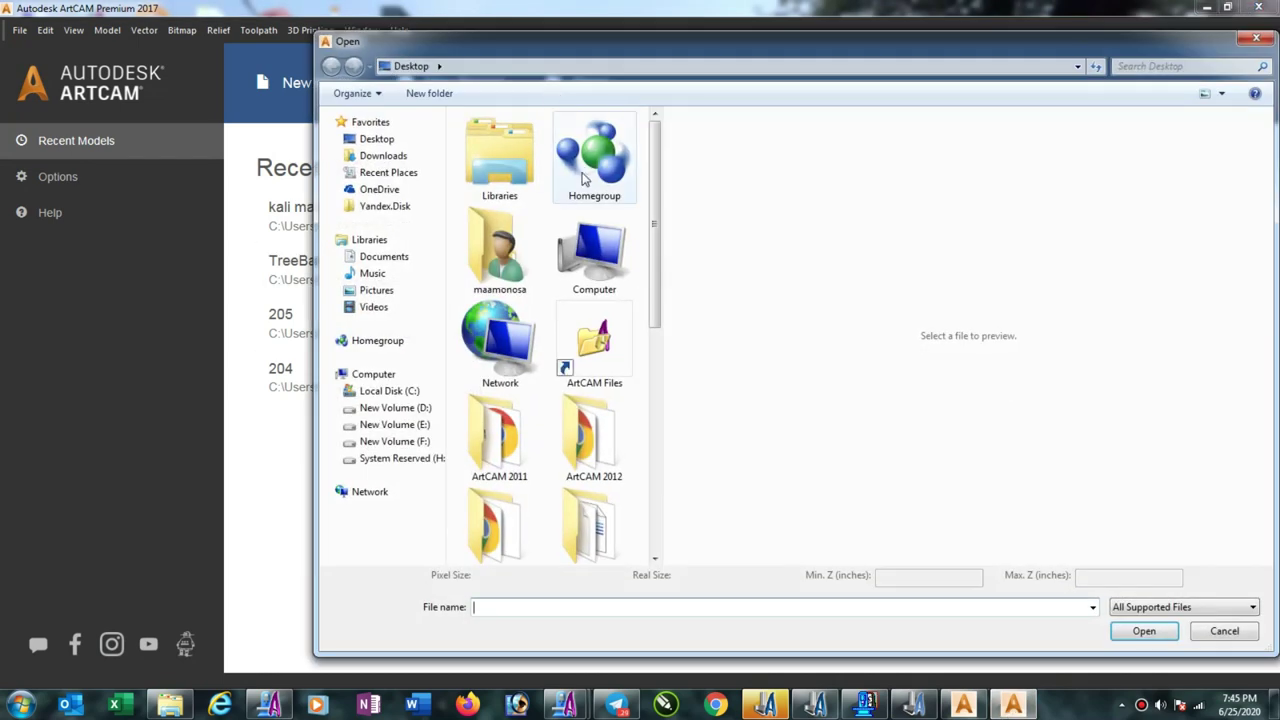
left_click_drag(651, 254, 669, 517)
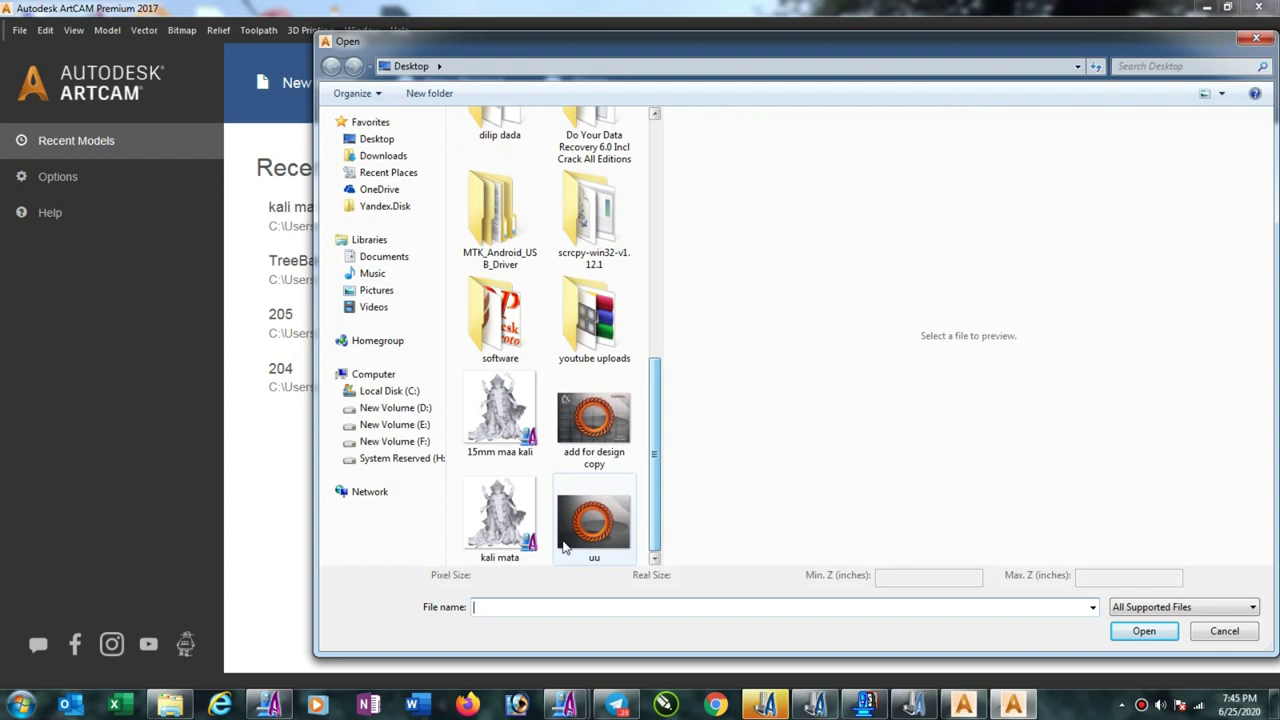
left_click(487, 530)
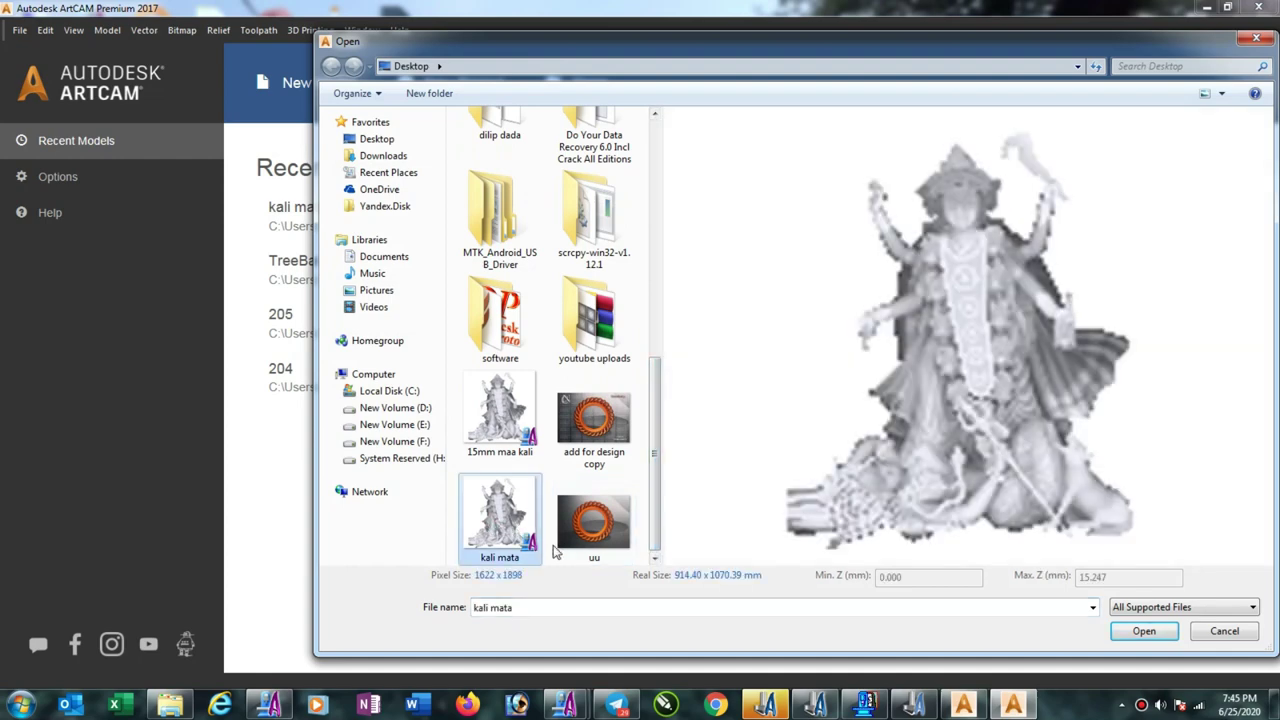
left_click(1150, 636)
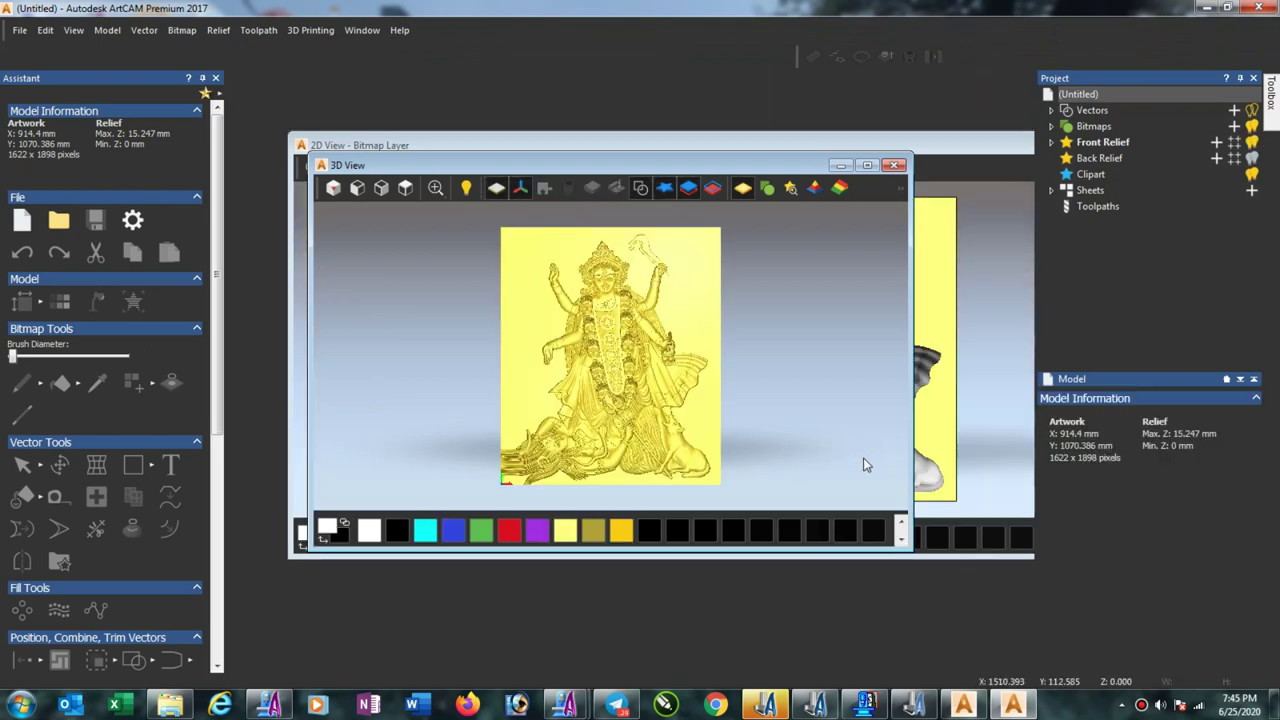
- Maximize the 3D View to check the loaded relief, then minimize ArtCAM 2017
left_click(867, 165)
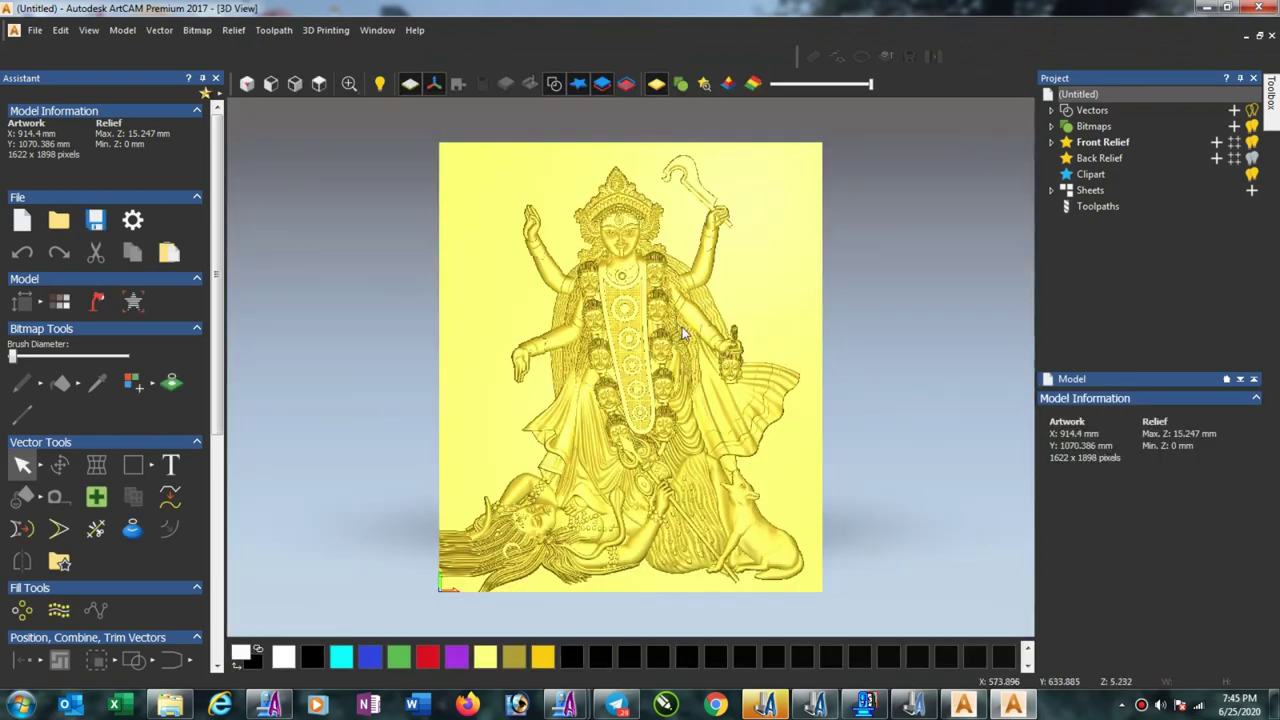
scroll(703, 340, "up", 3)
scroll(703, 340, "down", 3)
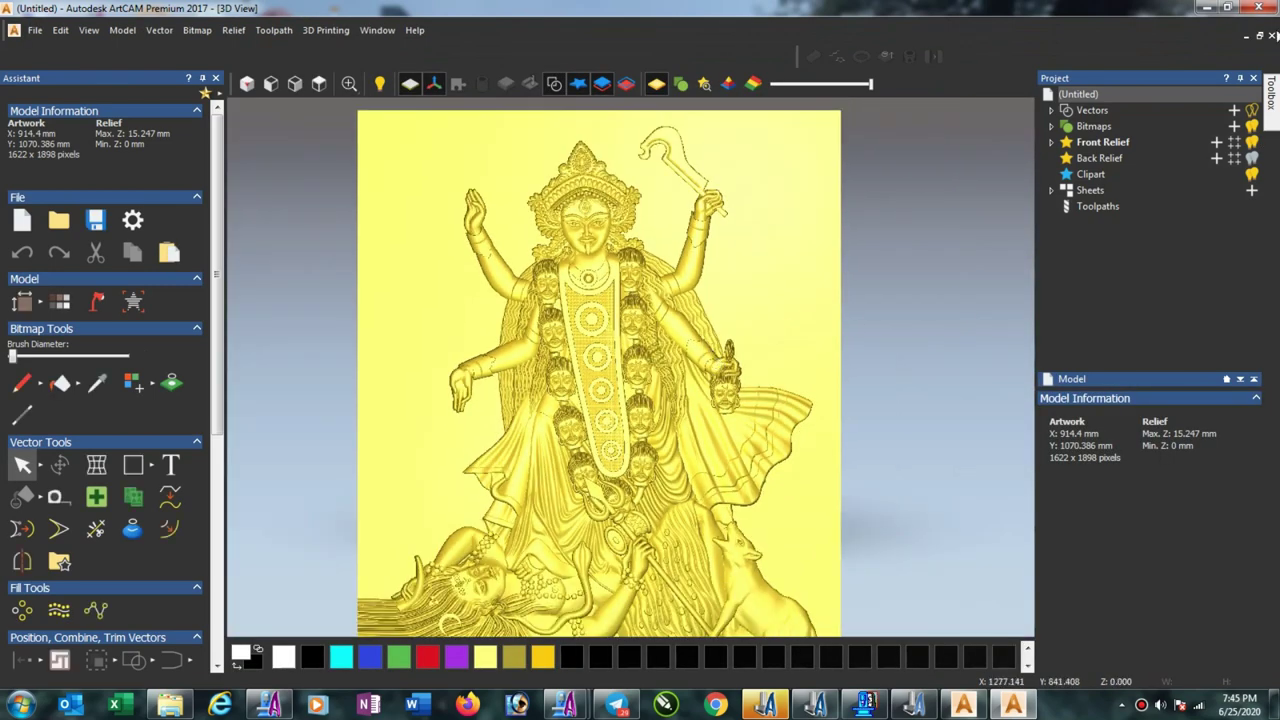
left_click(1215, 12)
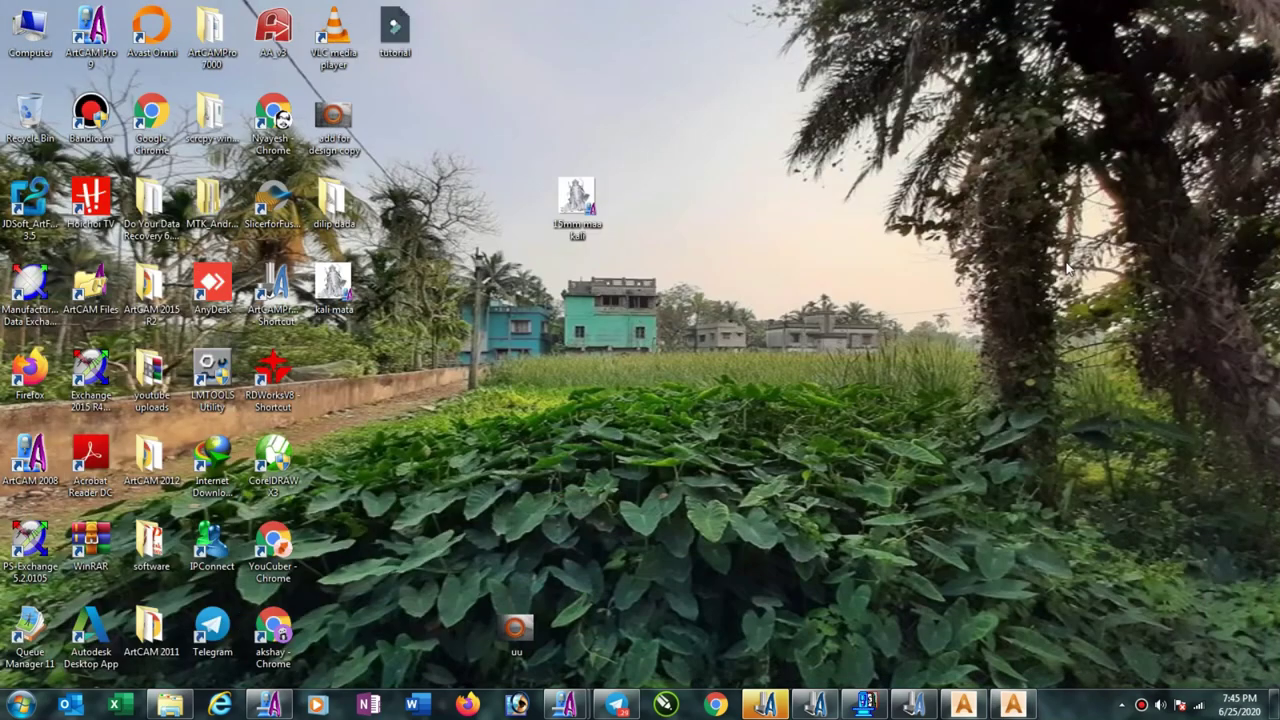
- Bring up ArtCAM Pro 7.0 and maximize its 3D view of the kali mata relief
left_click(865, 705)
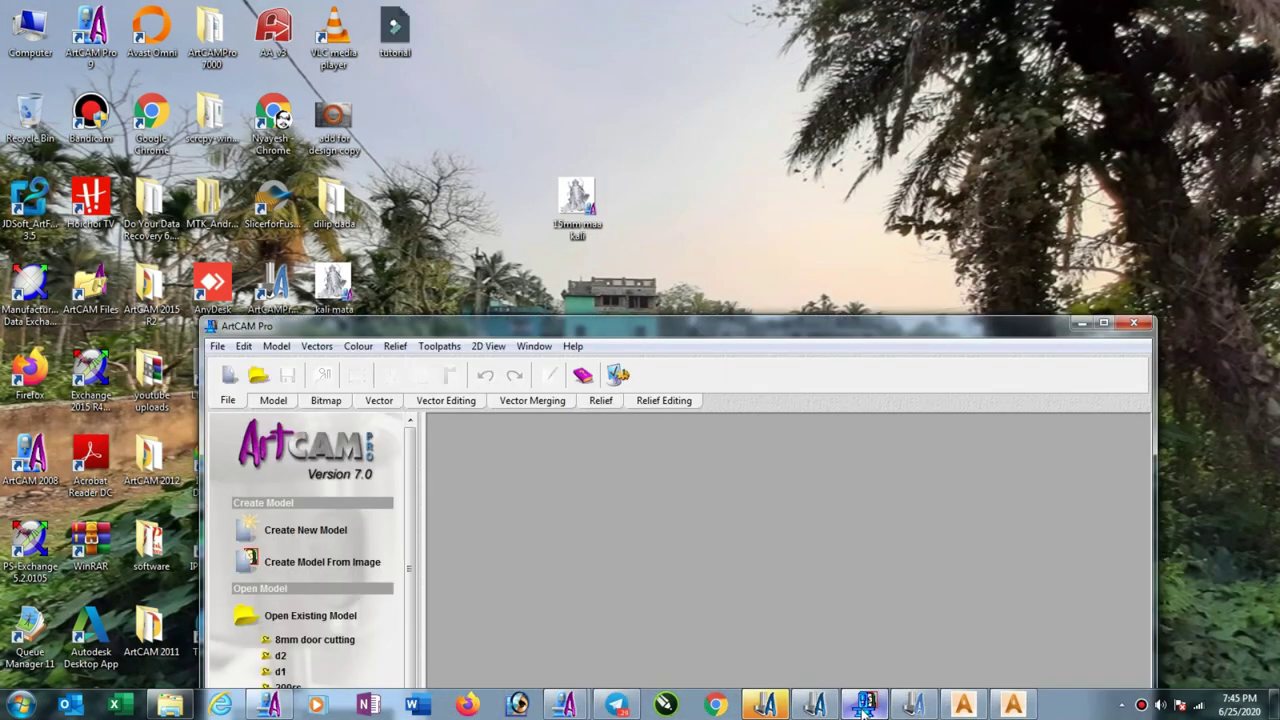
left_click(1104, 323)
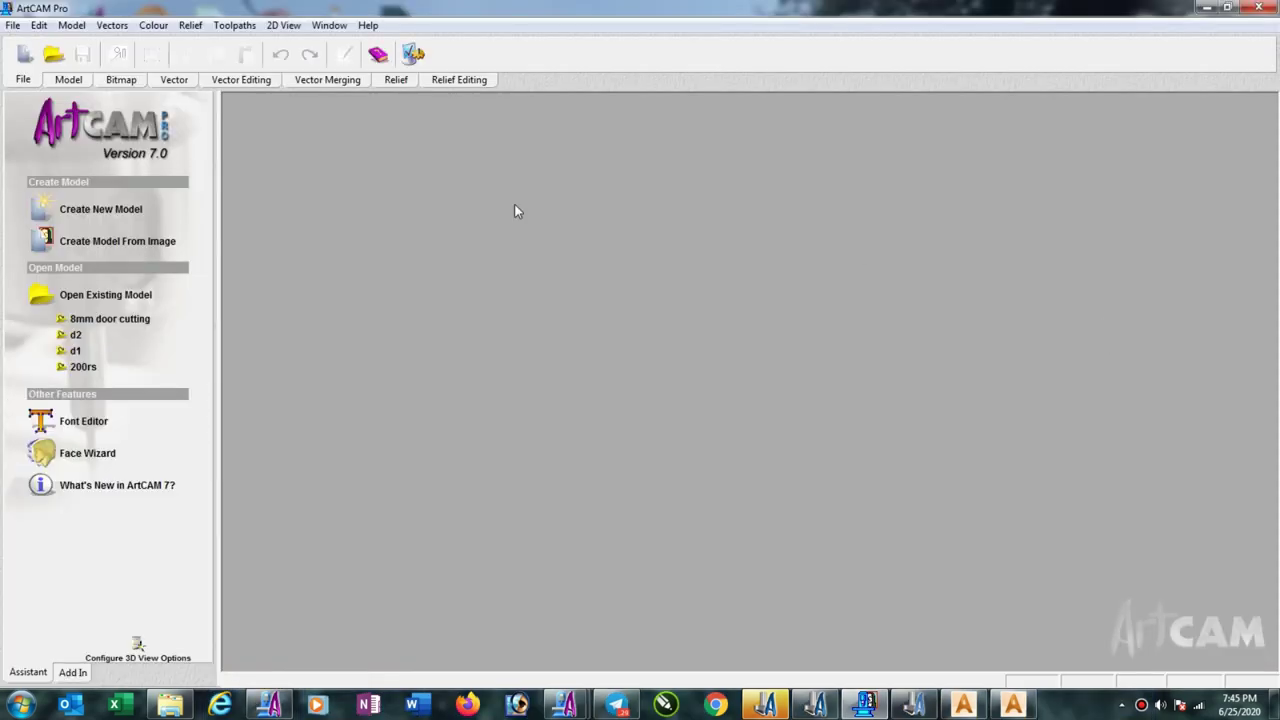
left_click(1229, 8)
left_click_drag(573, 200, 554, 542)
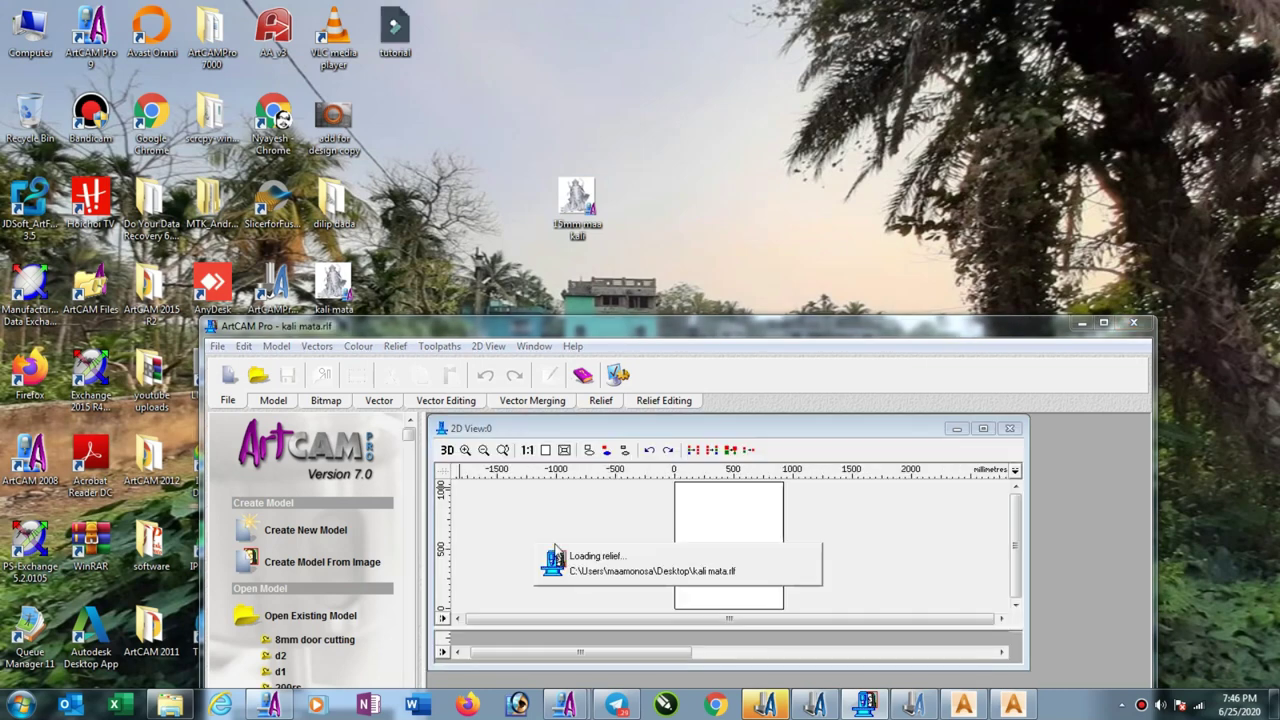
left_click(1105, 325)
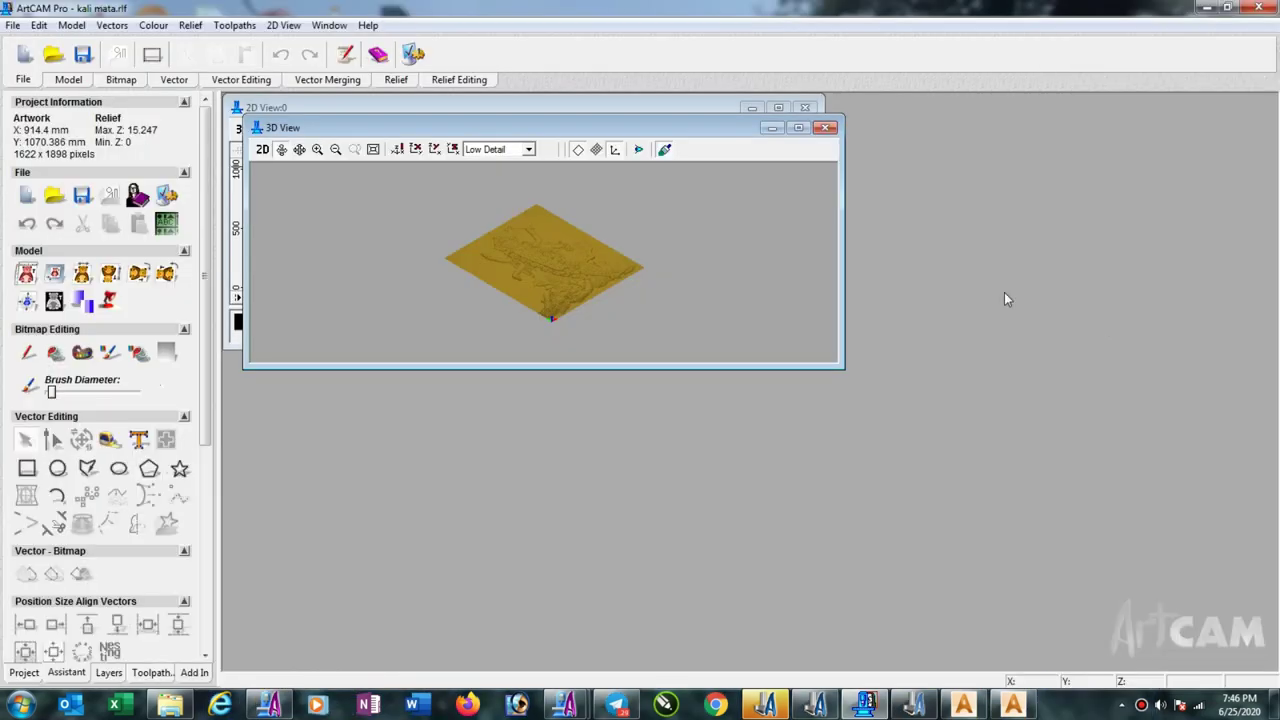
left_click(798, 128)
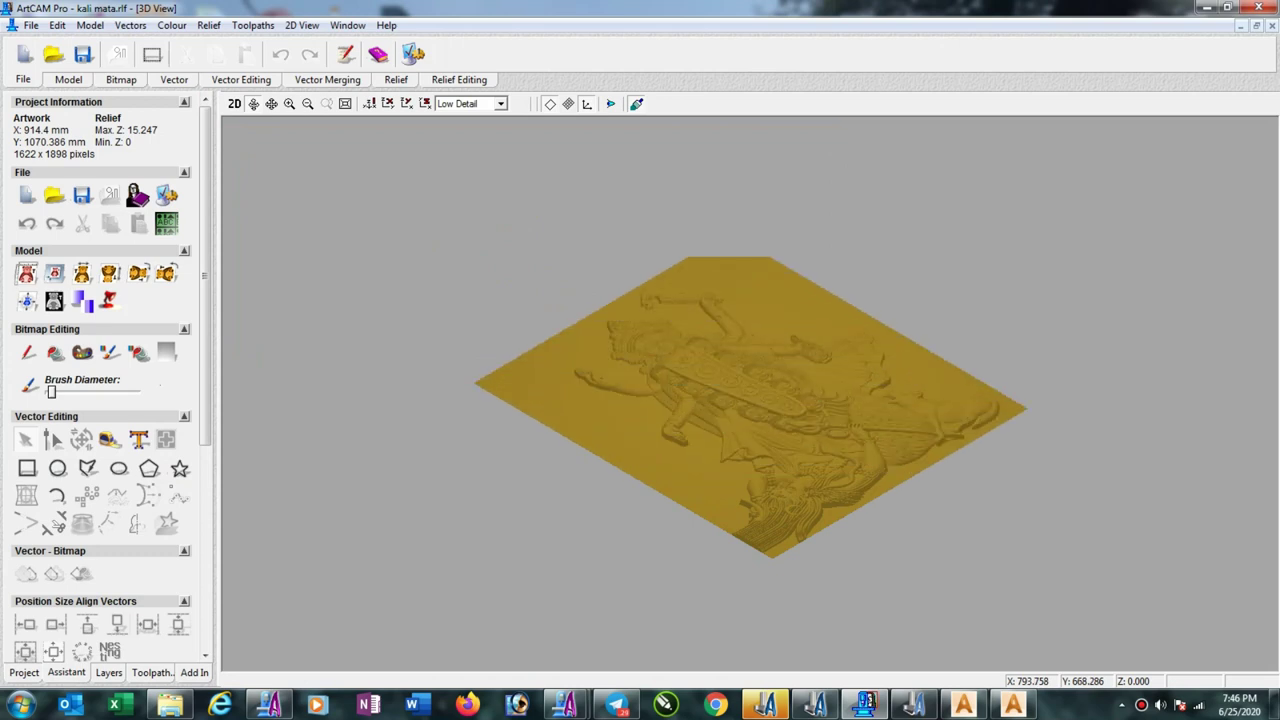
- Switch to the other ArtCAM Pro window and minimize the one holding the relief
left_click(565, 705)
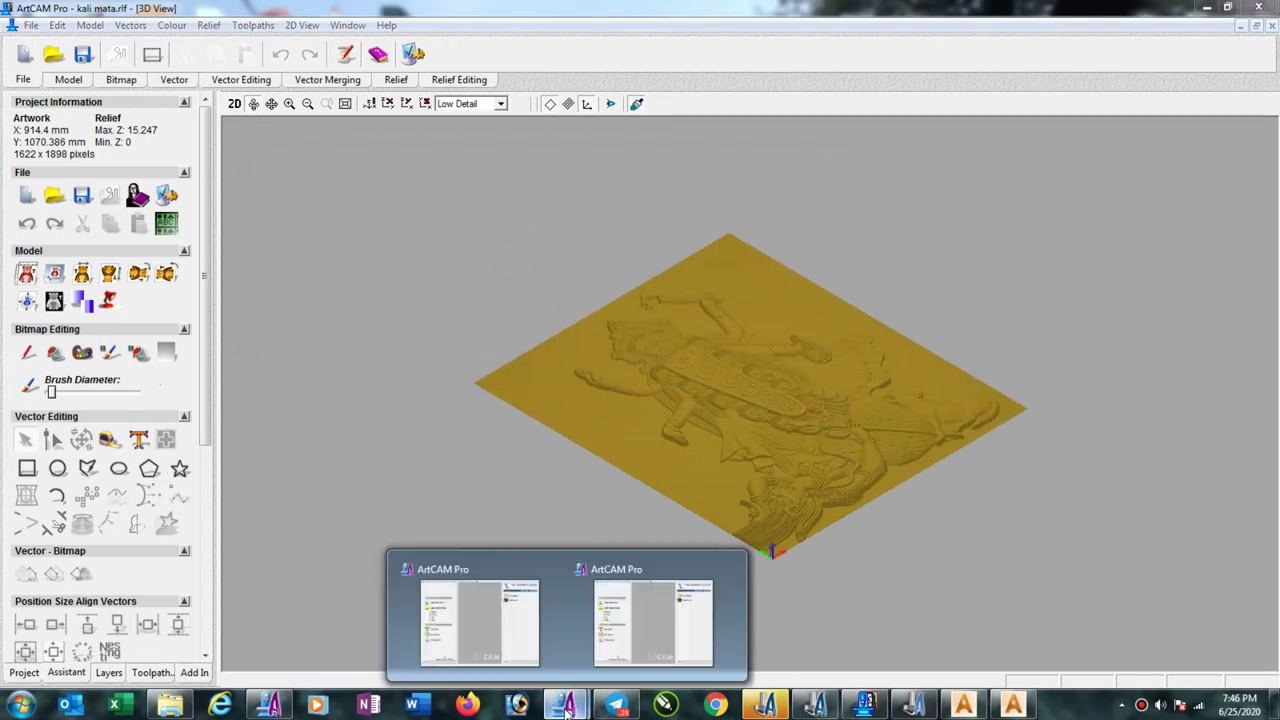
left_click(643, 618)
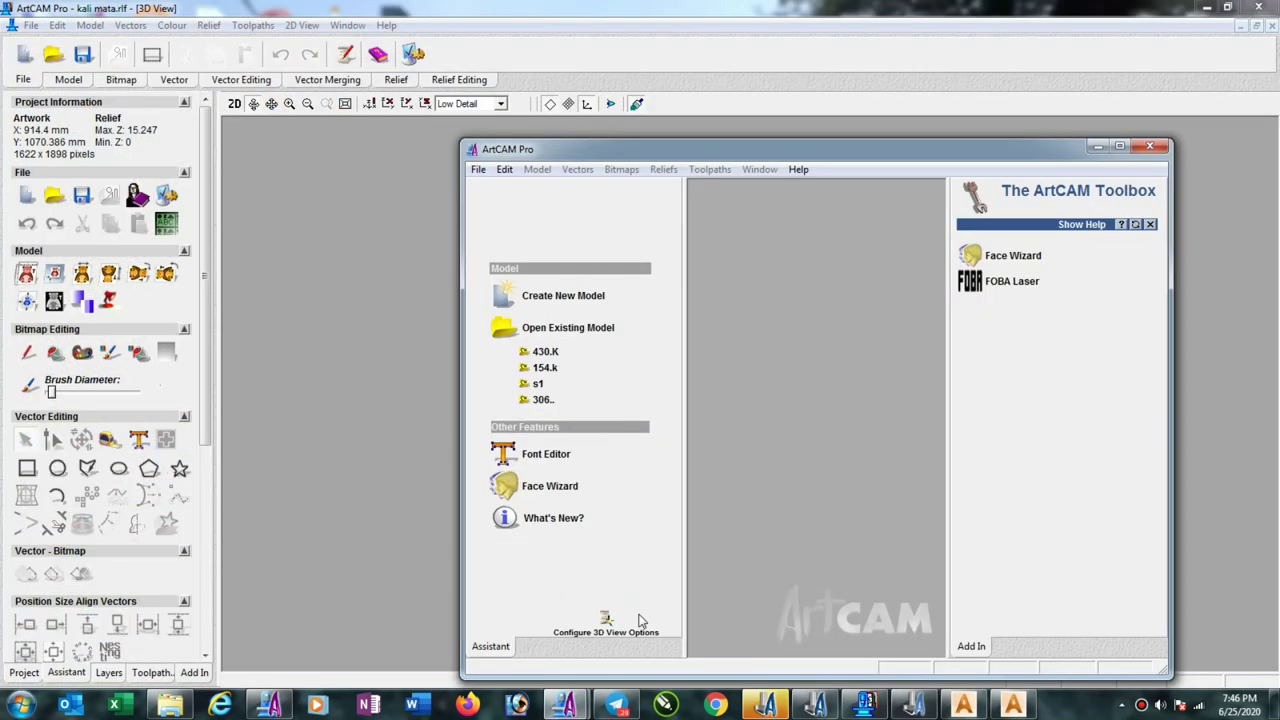
left_click(1207, 7)
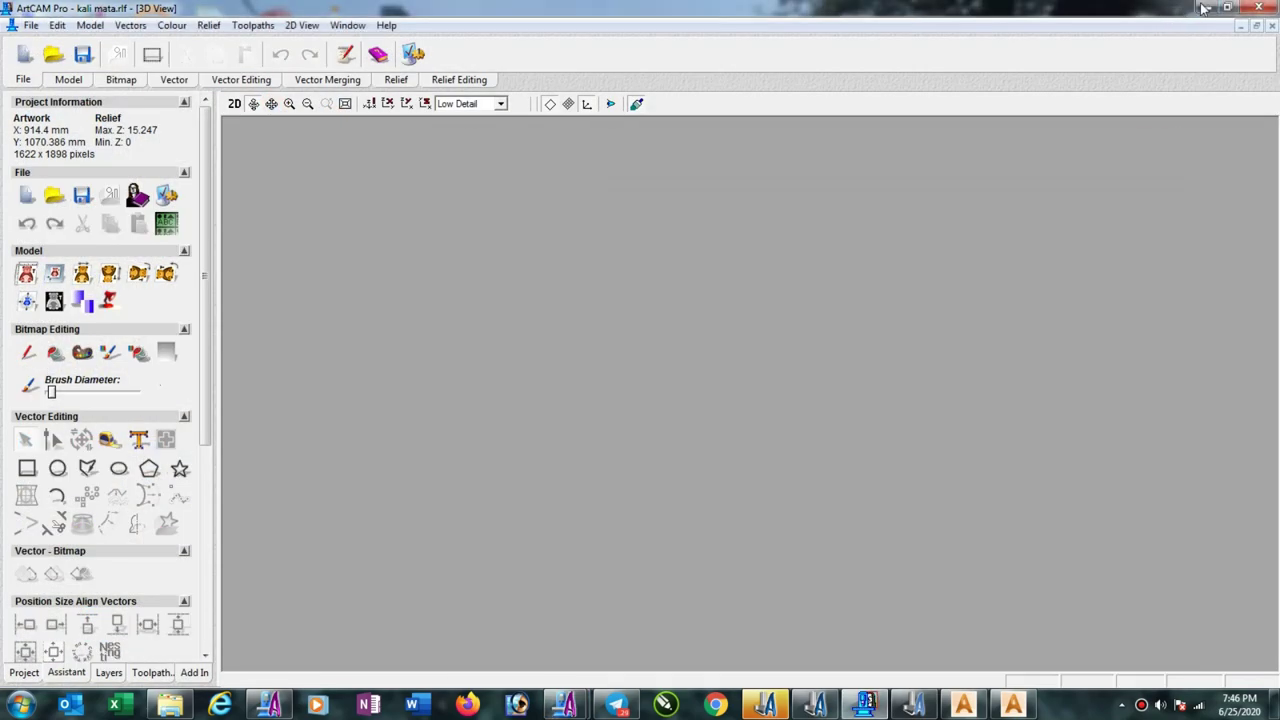
- Maximize ArtCAM Pro and open kali mata.rlf using the All Files (*.*) type filter
left_click(1120, 146)
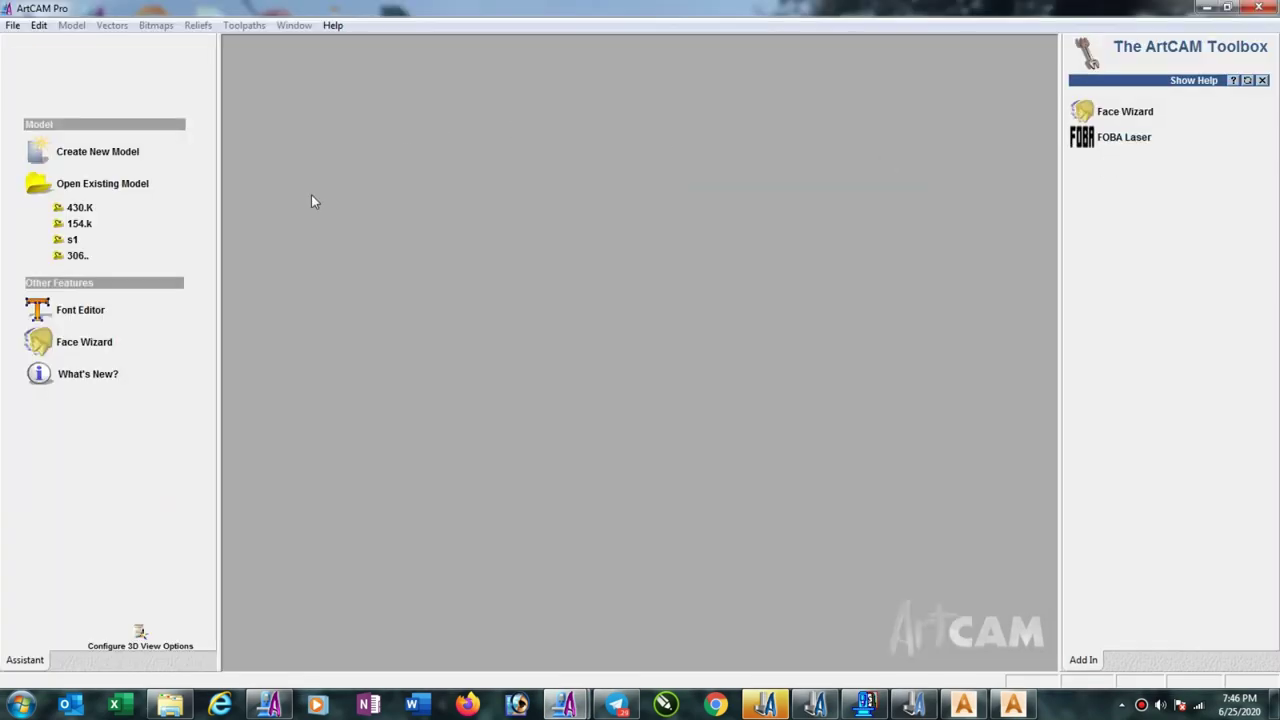
left_click(12, 25)
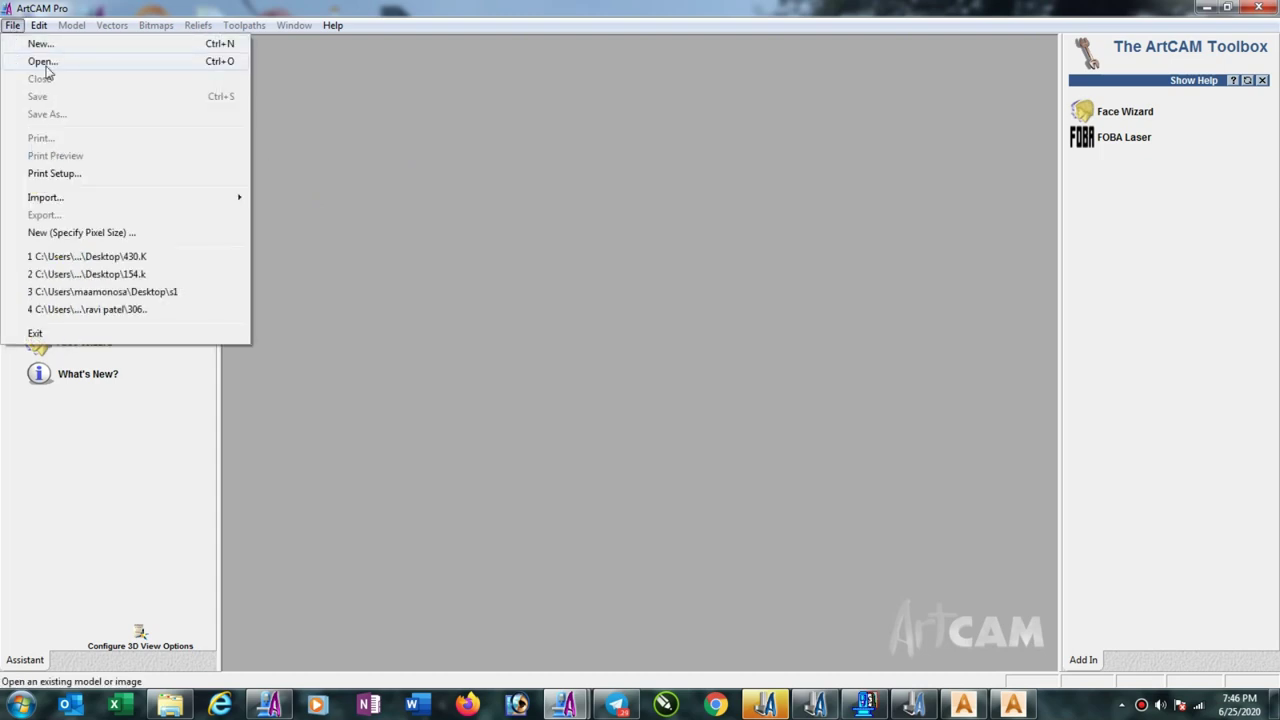
left_click(40, 62)
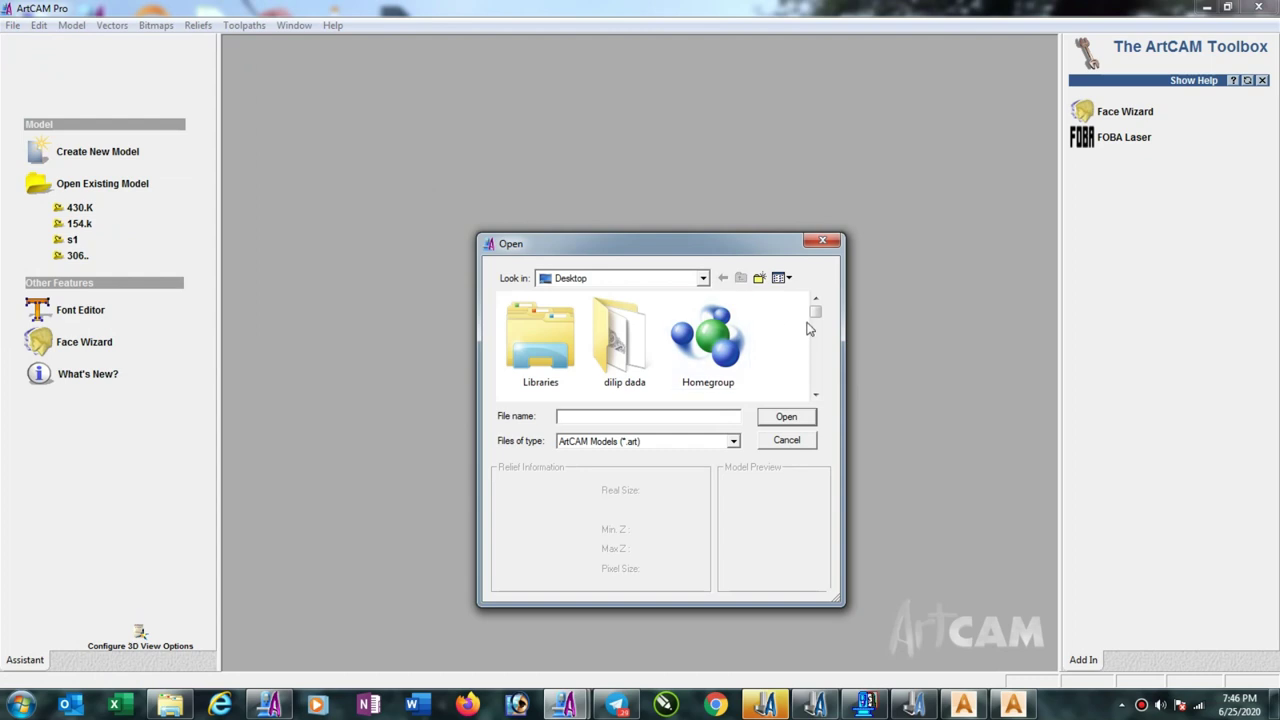
left_click_drag(816, 312, 824, 394)
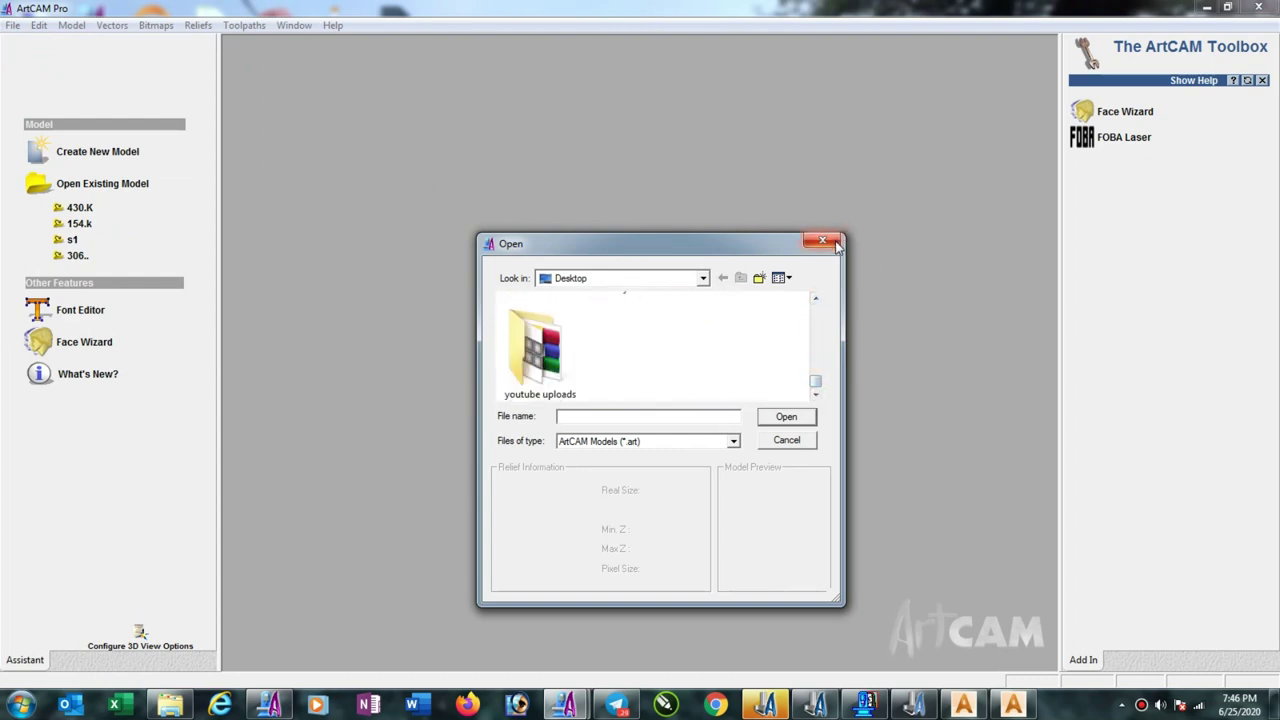
left_click(735, 442)
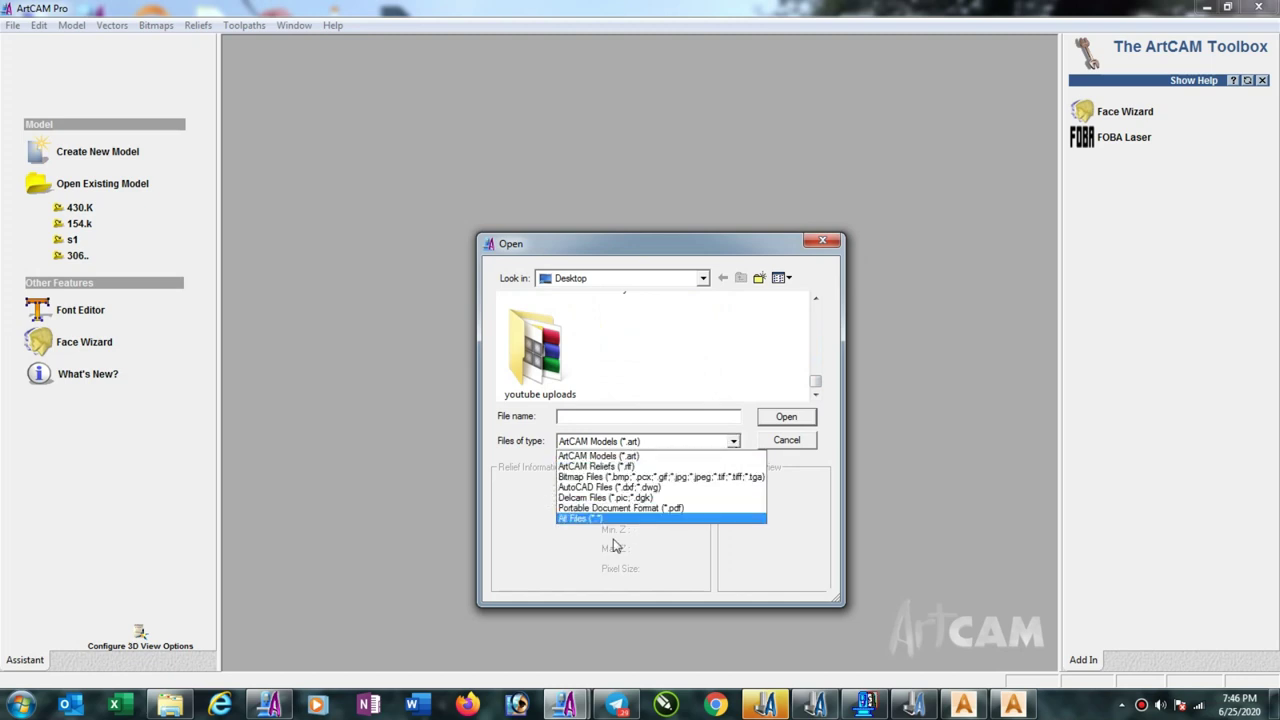
left_click(615, 520)
type("kali")
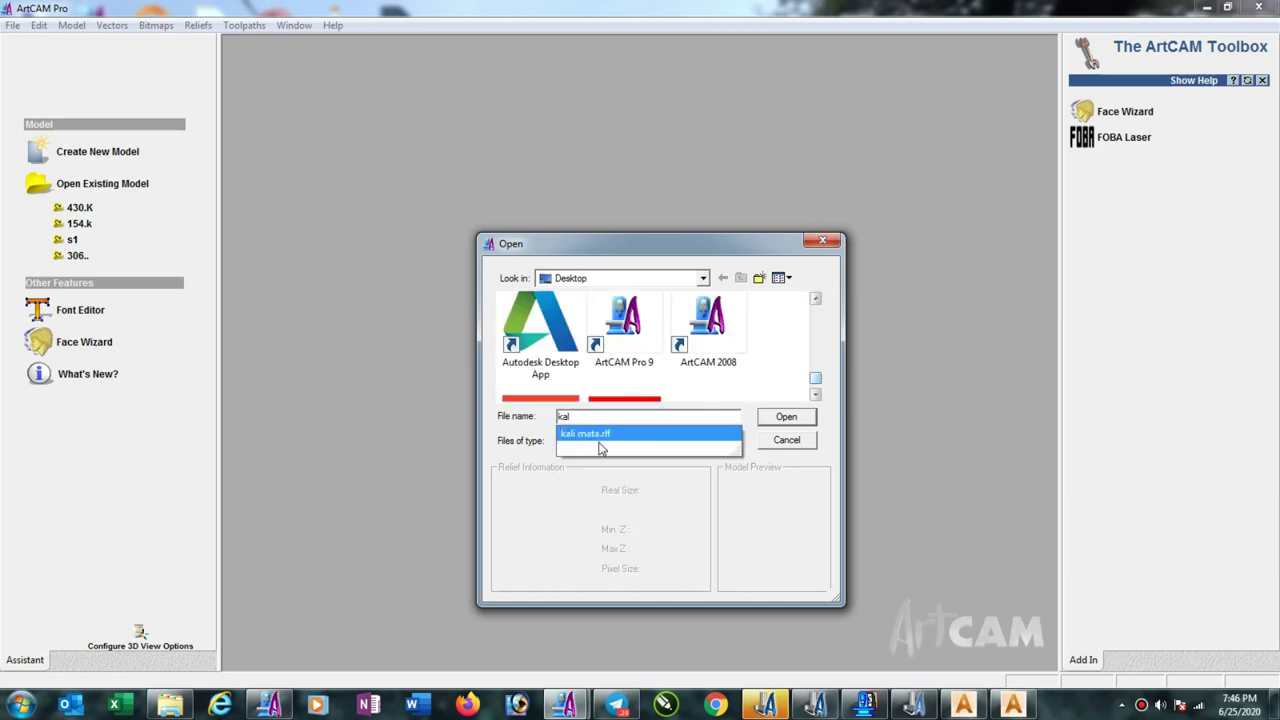
left_click(705, 433)
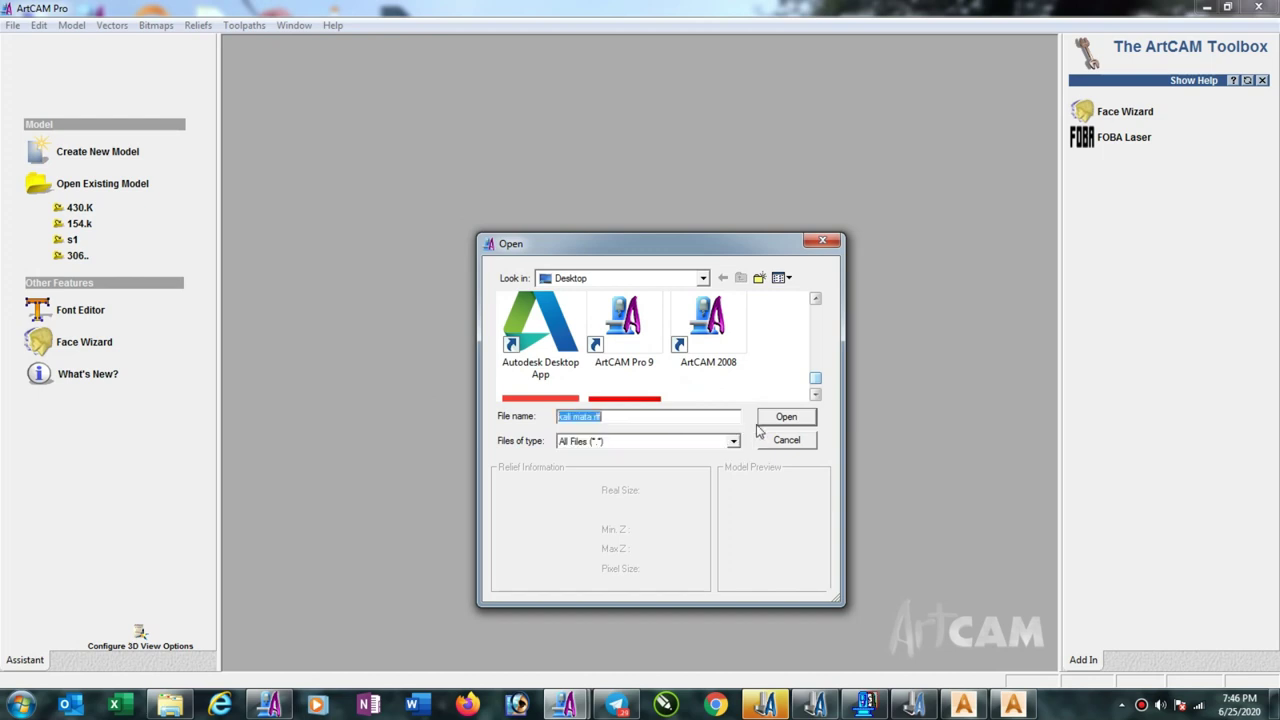
left_click(779, 420)
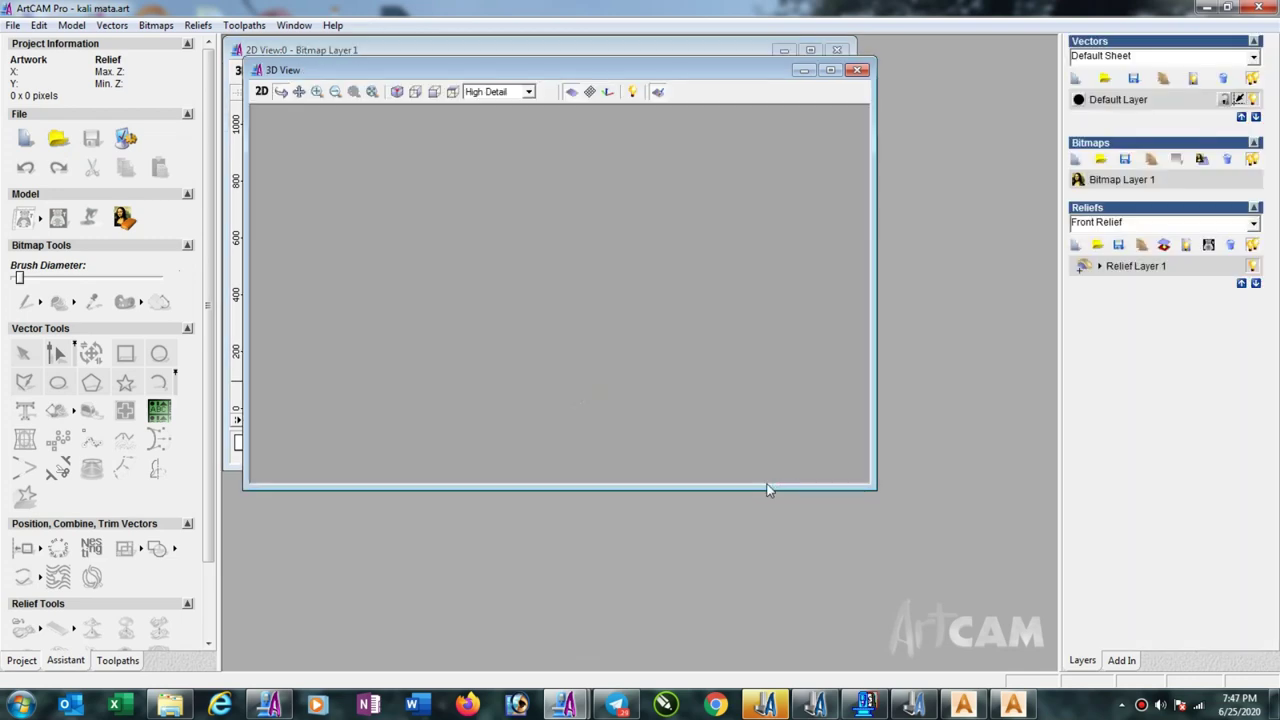
- Maximize the 3D View and rotate the Kali relief until it faces front
left_click(830, 70)
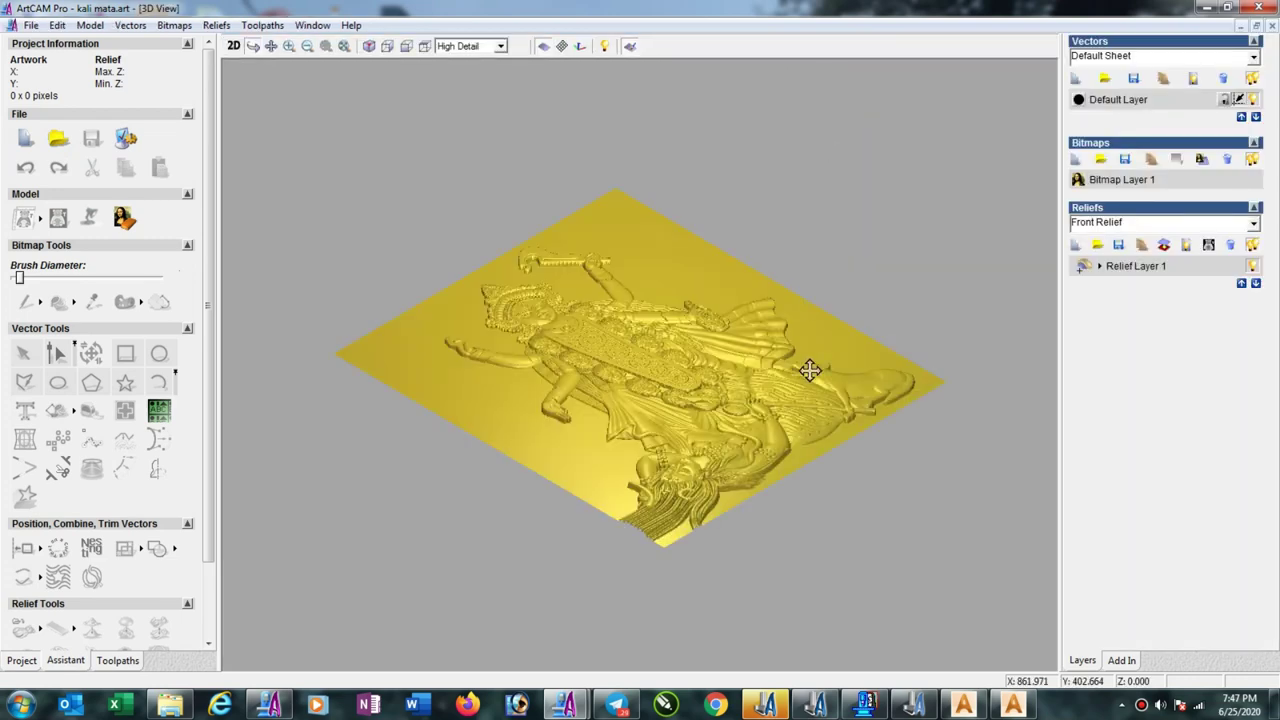
left_click_drag(703, 552, 651, 537)
mouse_move(562, 379)
left_mouse_down()
mouse_move(586, 253)
mouse_move(616, 240)
mouse_move(630, 495)
mouse_move(617, 537)
mouse_move(634, 543)
mouse_move(776, 415)
mouse_move(800, 420)
left_mouse_up()
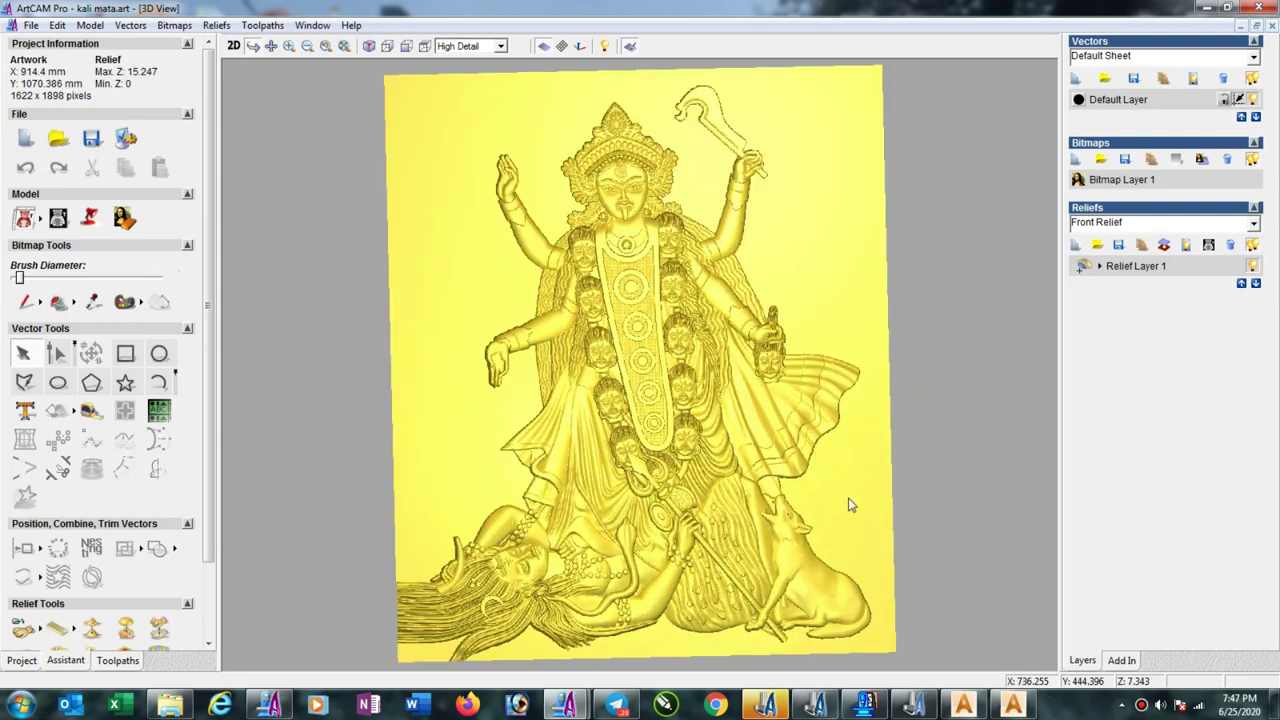
mouse_move(848, 503)
left_mouse_down()
mouse_move(839, 511)
mouse_move(855, 500)
left_mouse_up()
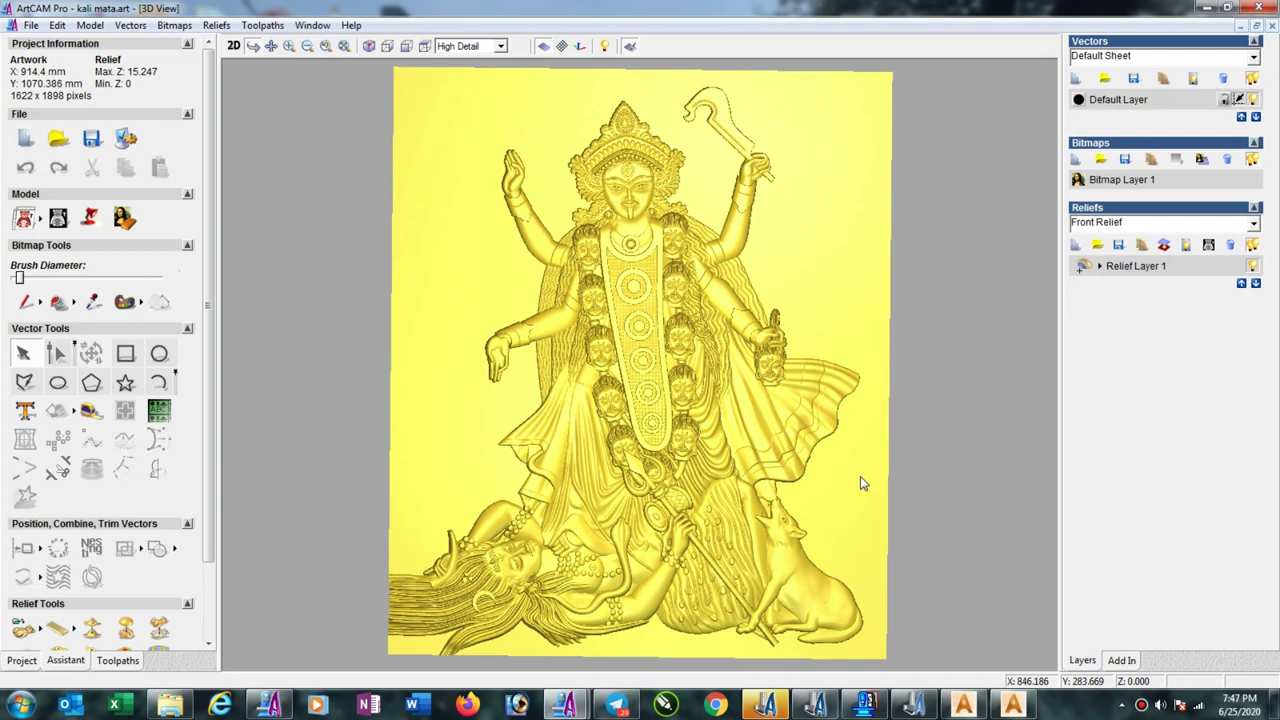
mouse_move(565, 704)
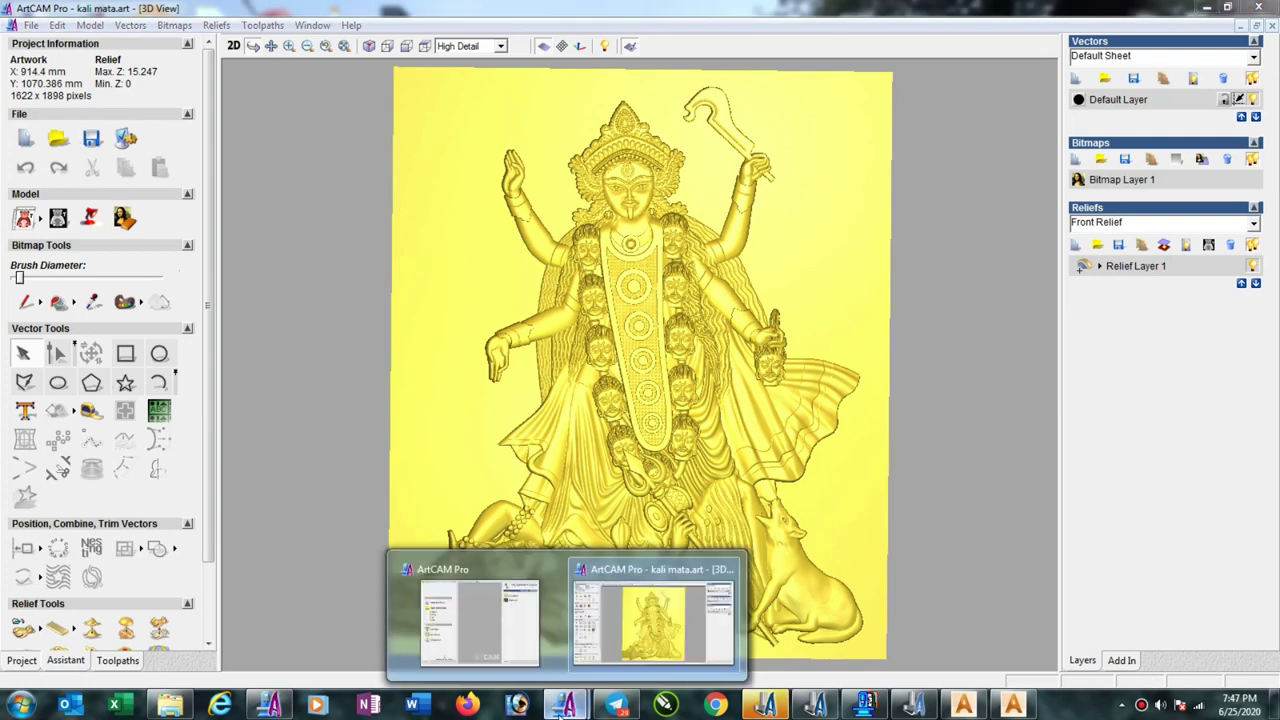
- Bring the other ArtCAM Pro window forward, maximize it, and open kali mata.rlf
left_click(510, 634)
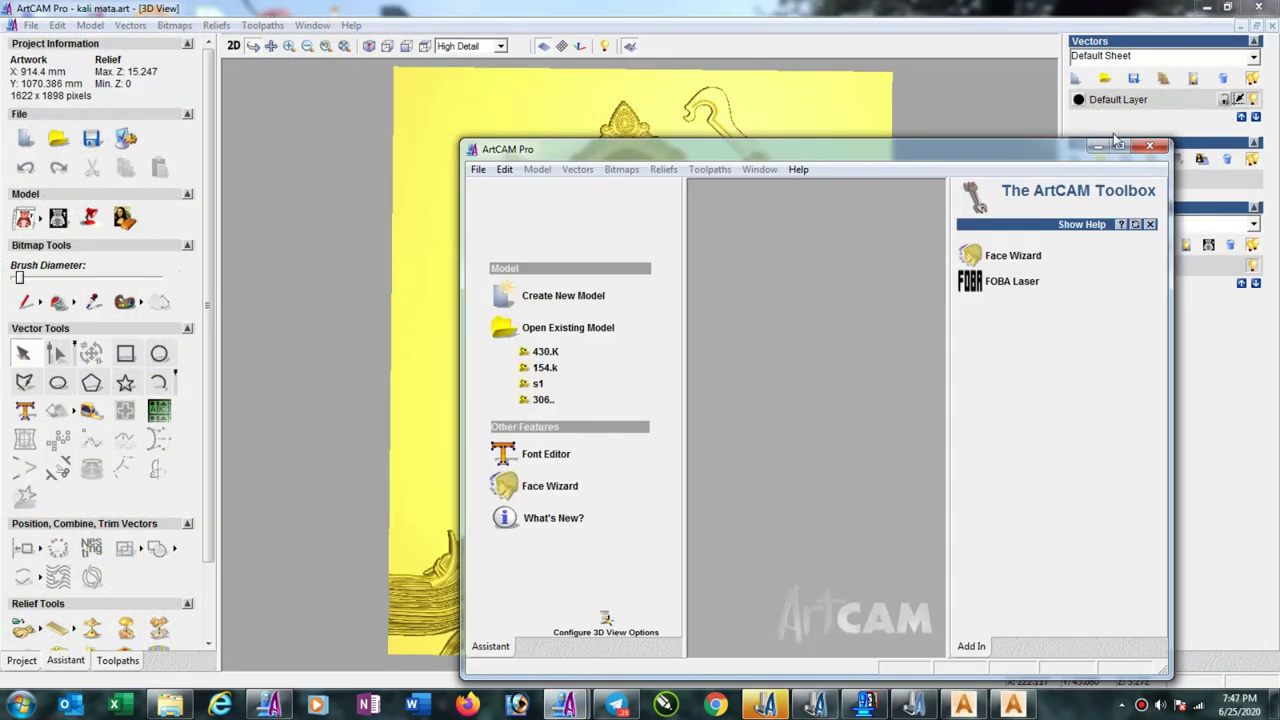
left_click(1119, 146)
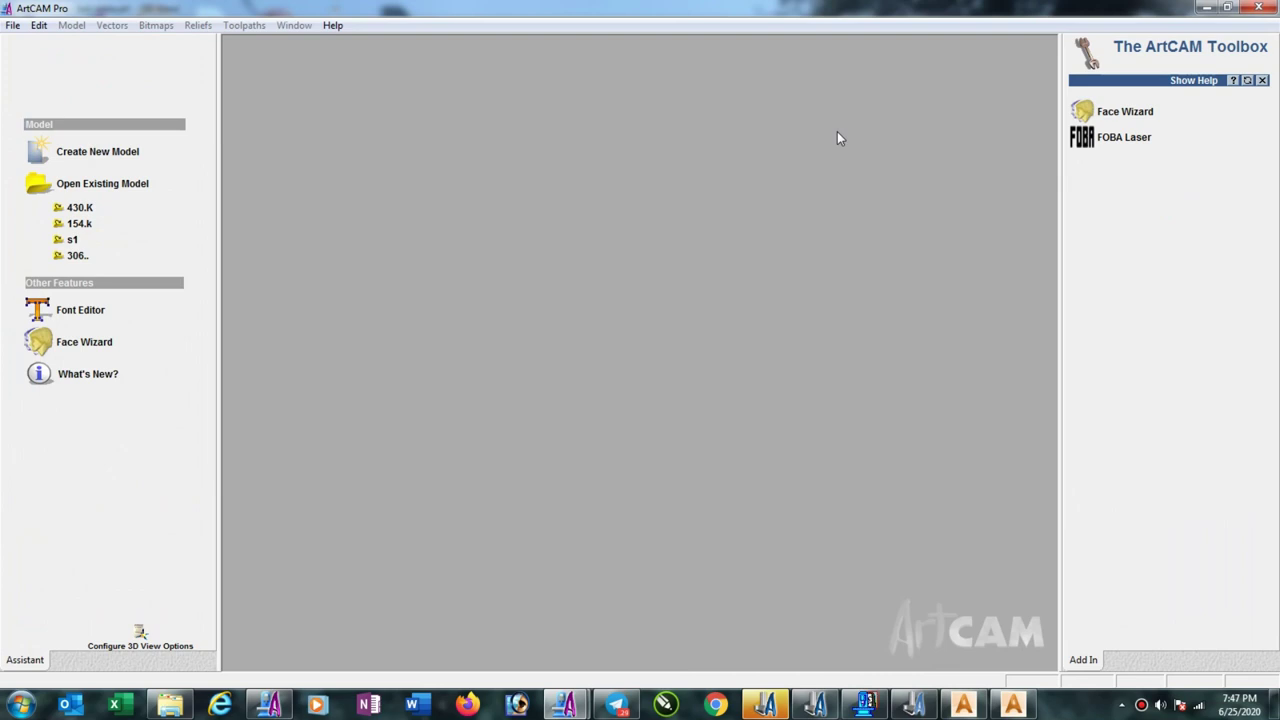
left_click(13, 25)
left_click(44, 63)
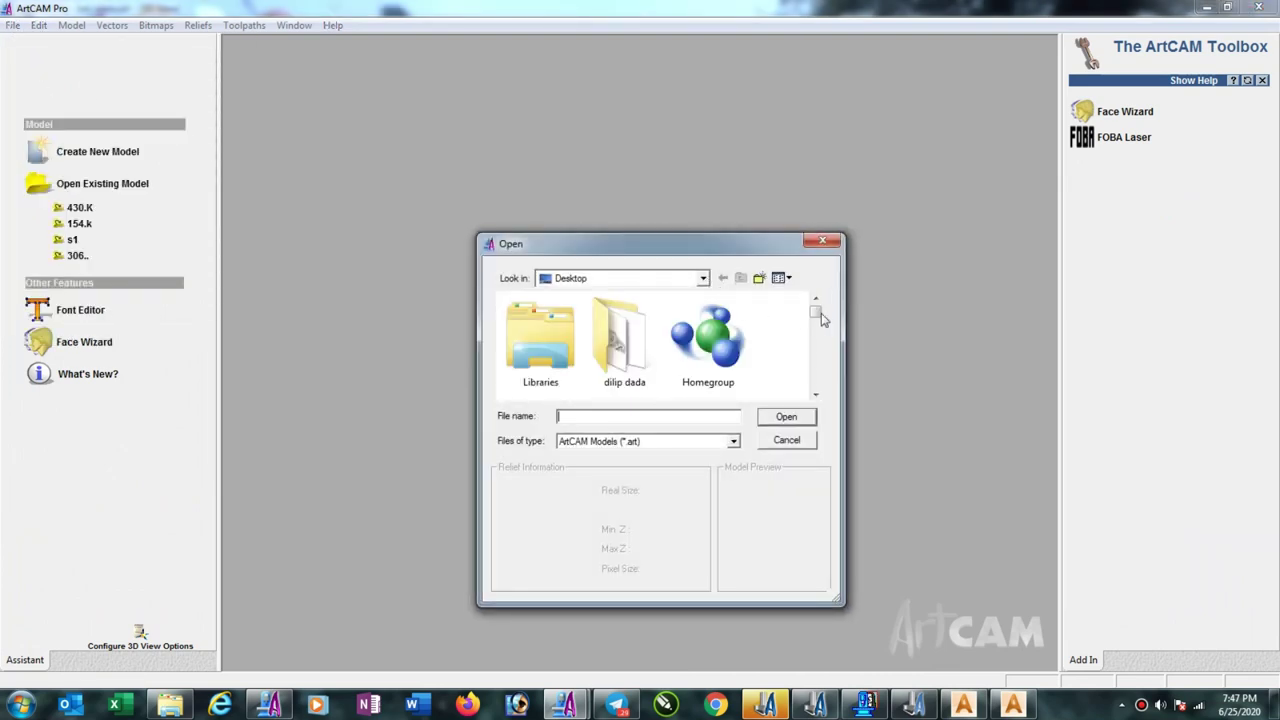
left_click_drag(818, 315, 818, 350)
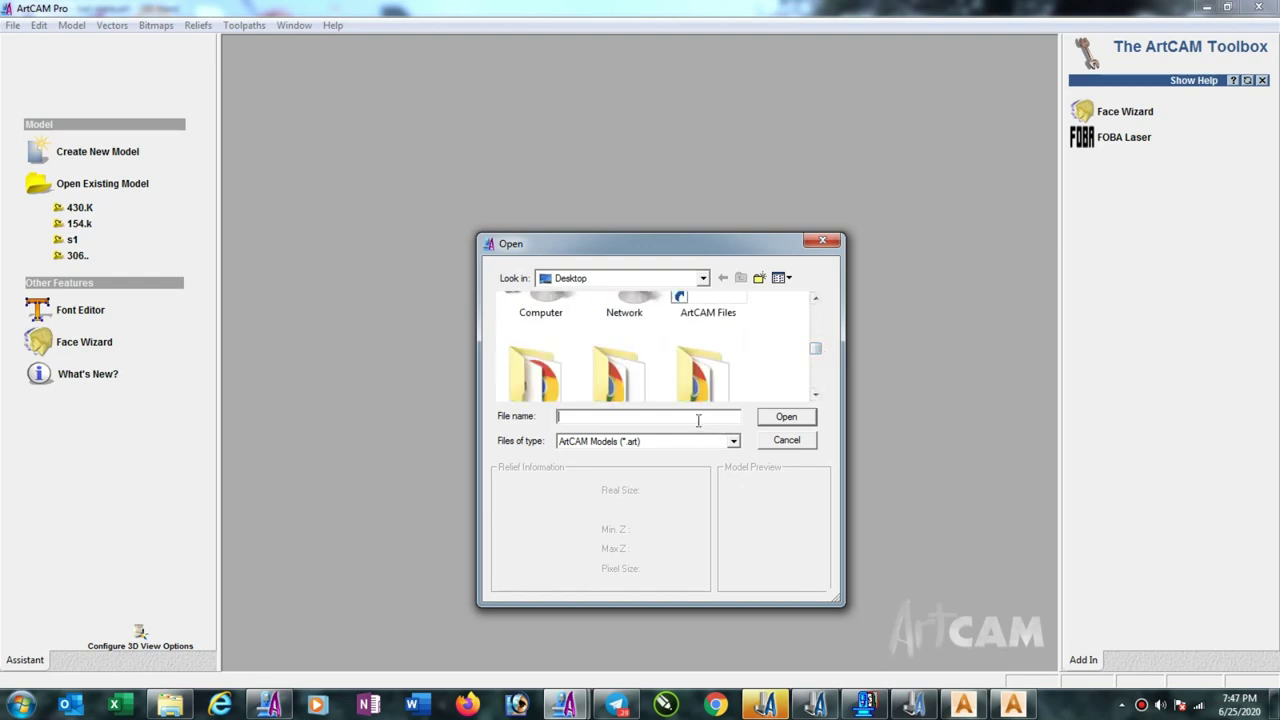
type("kali")
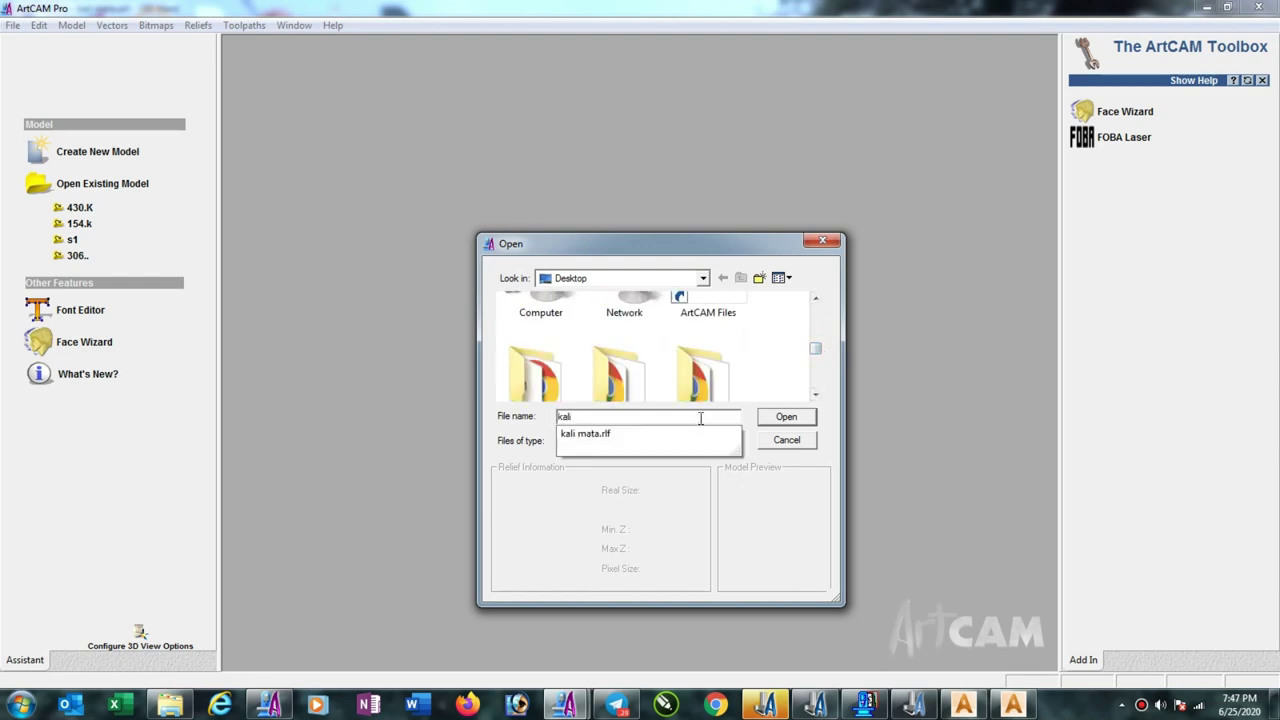
left_click(744, 428)
left_click(783, 416)
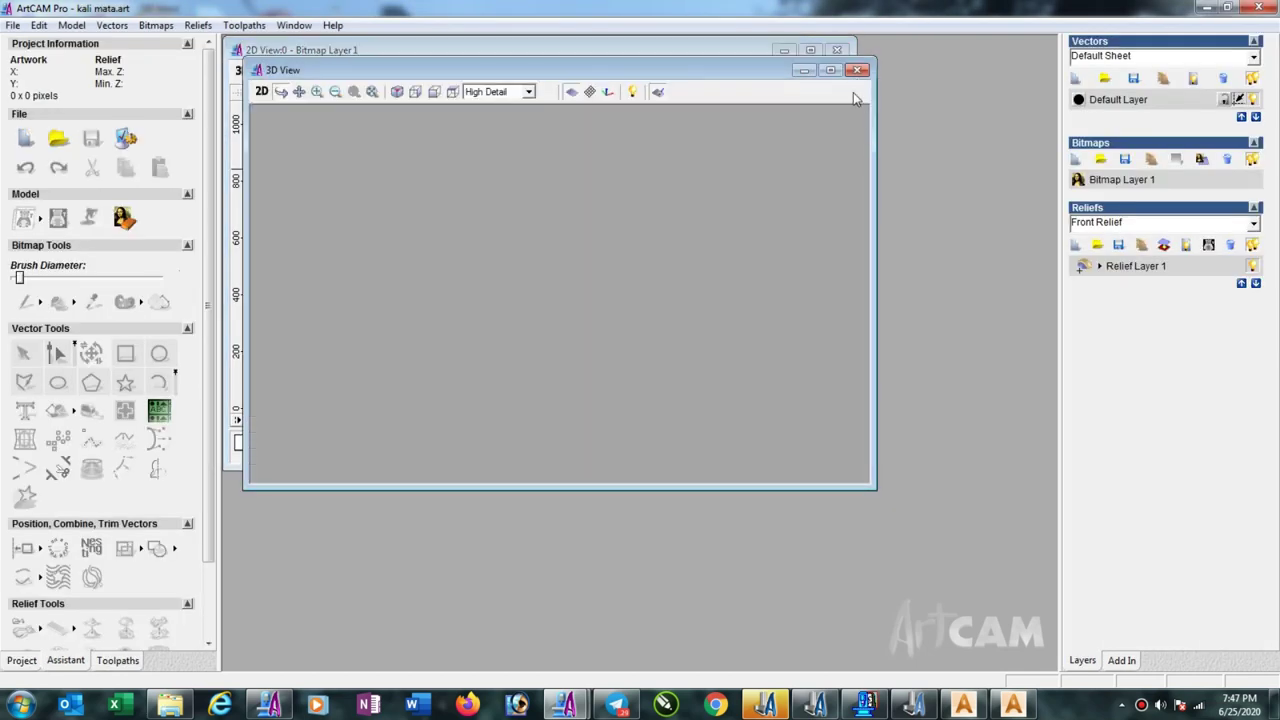
- Maximize the 3D View, turn the relief nearly face-on, then switch to the untitled ArtCAM Pro window
left_click(836, 64)
mouse_move(846, 384)
left_mouse_down()
mouse_move(734, 600)
mouse_move(689, 594)
mouse_move(691, 571)
left_mouse_up()
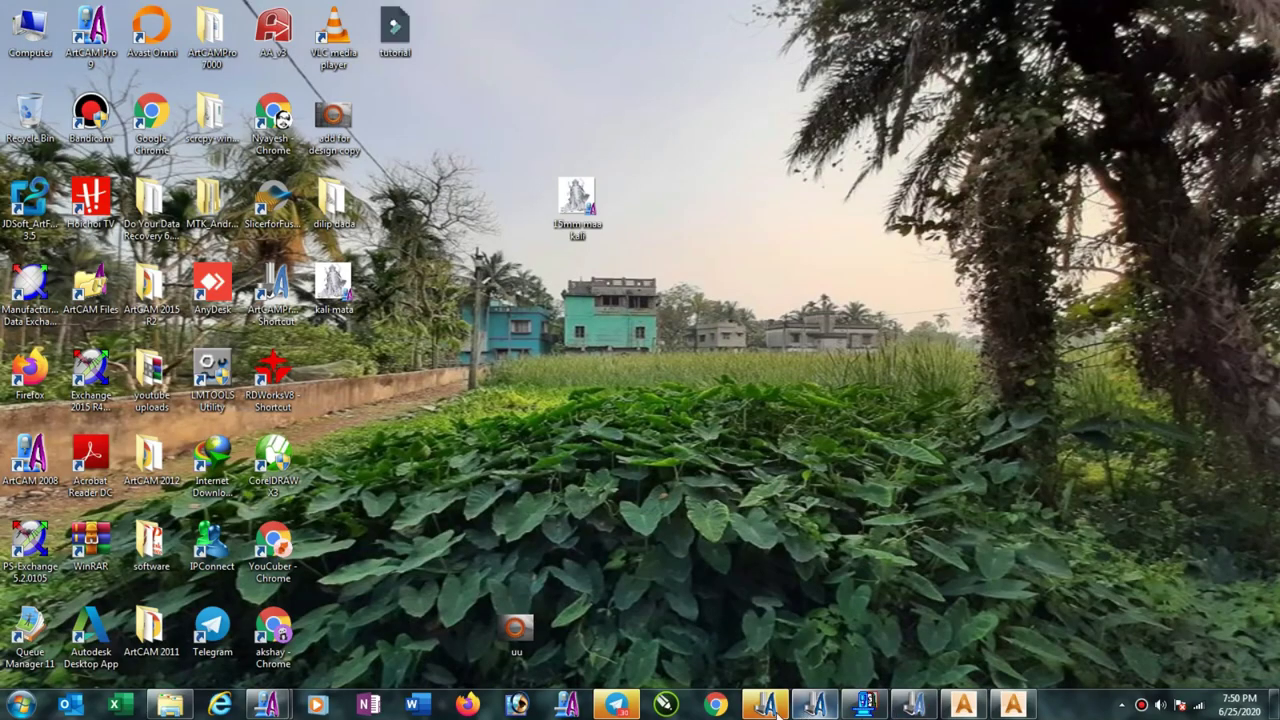
mouse_move(267, 705)
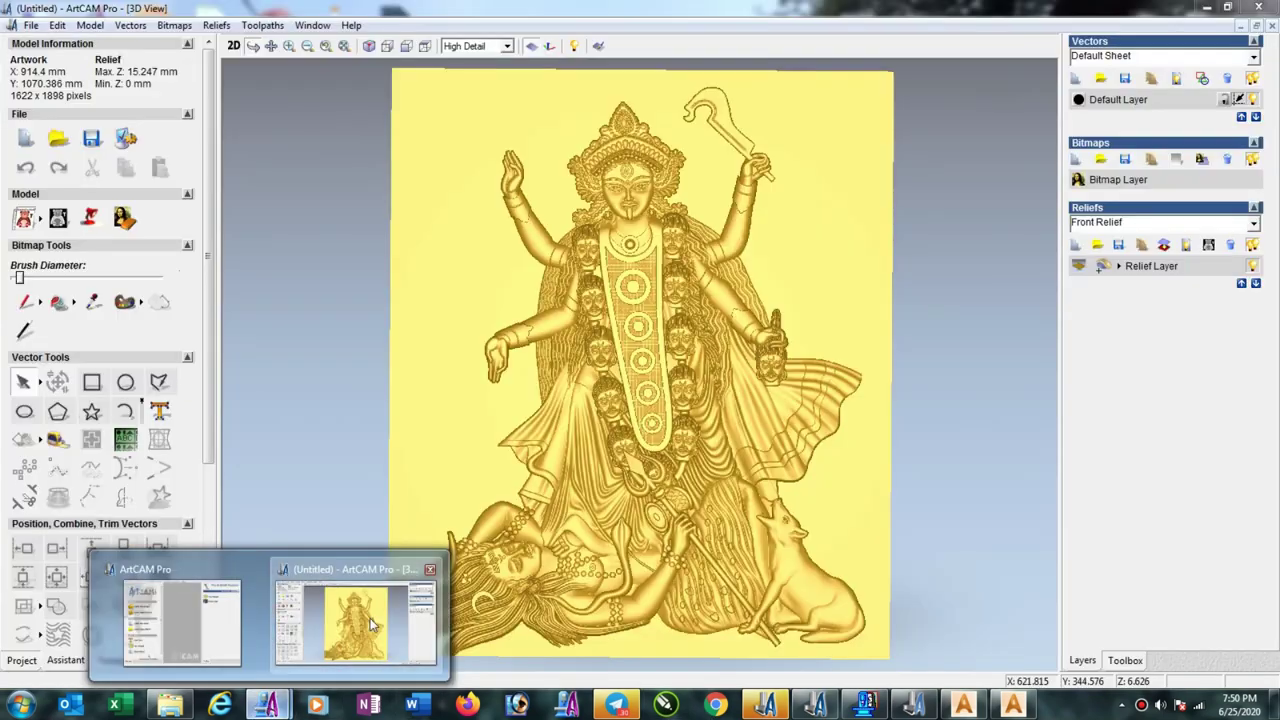
left_click(370, 624)
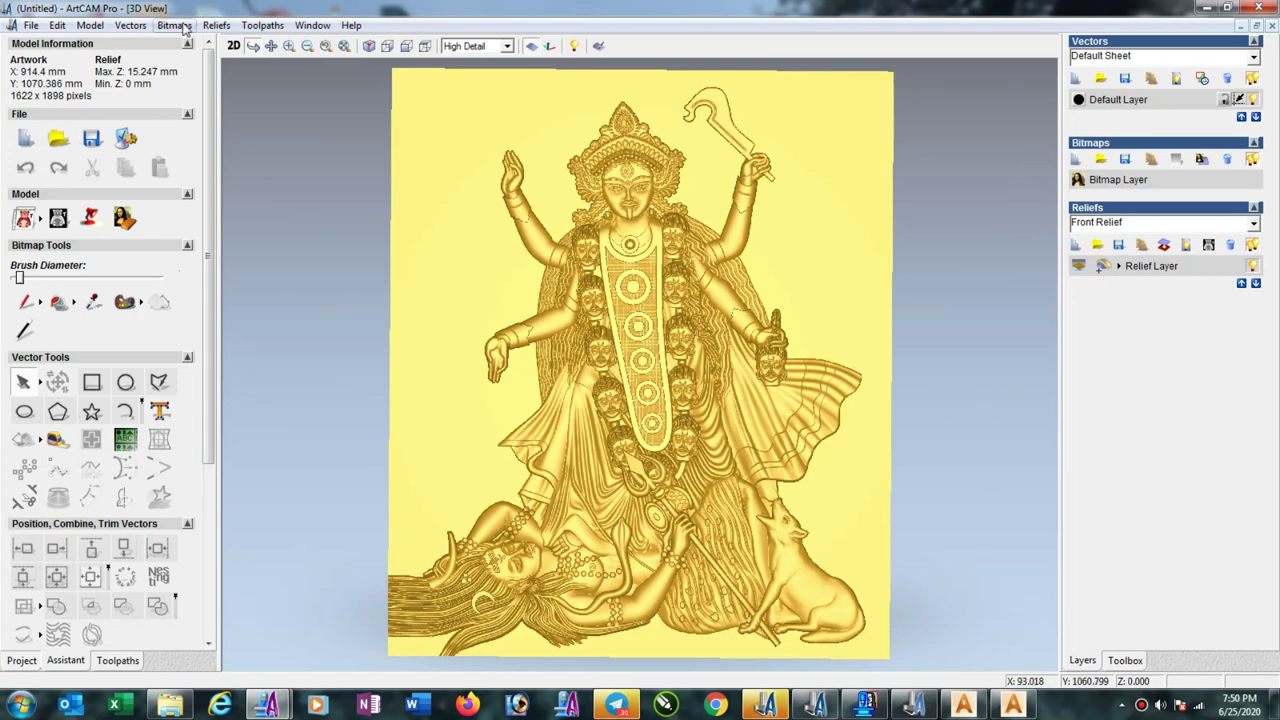
left_click(216, 25)
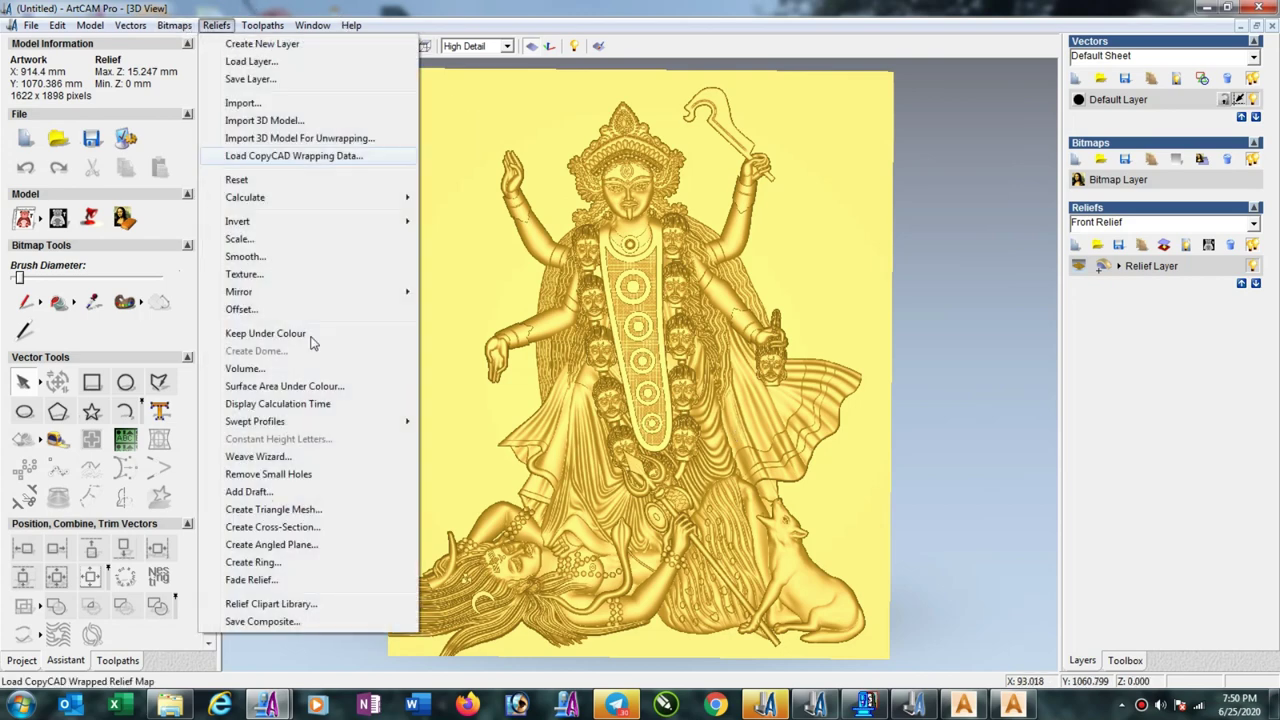
left_click(300, 621)
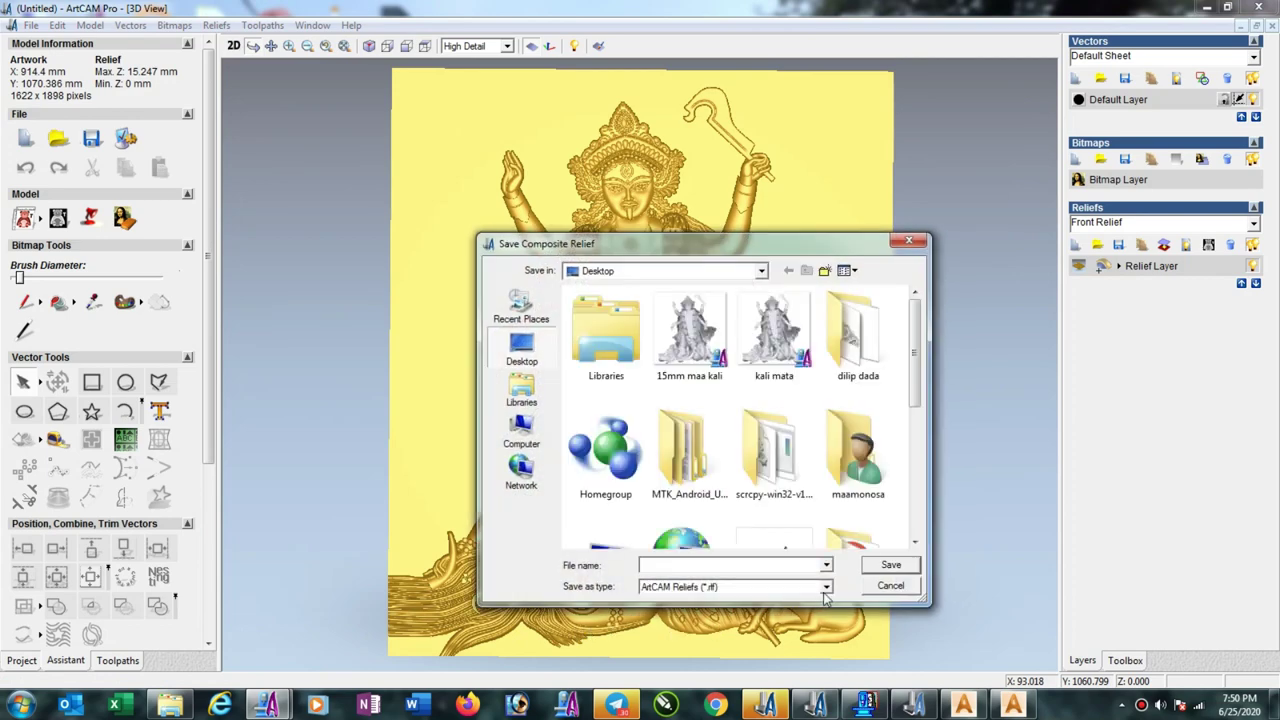
left_click(825, 590)
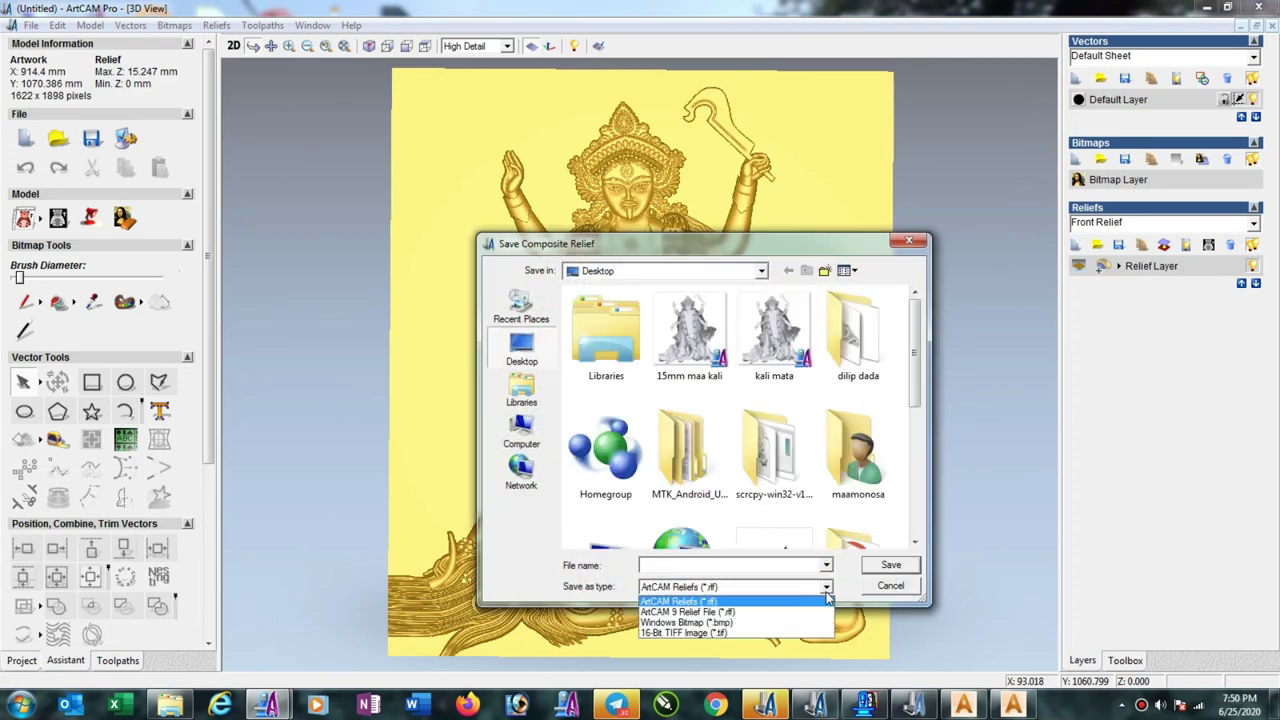
left_click(744, 614)
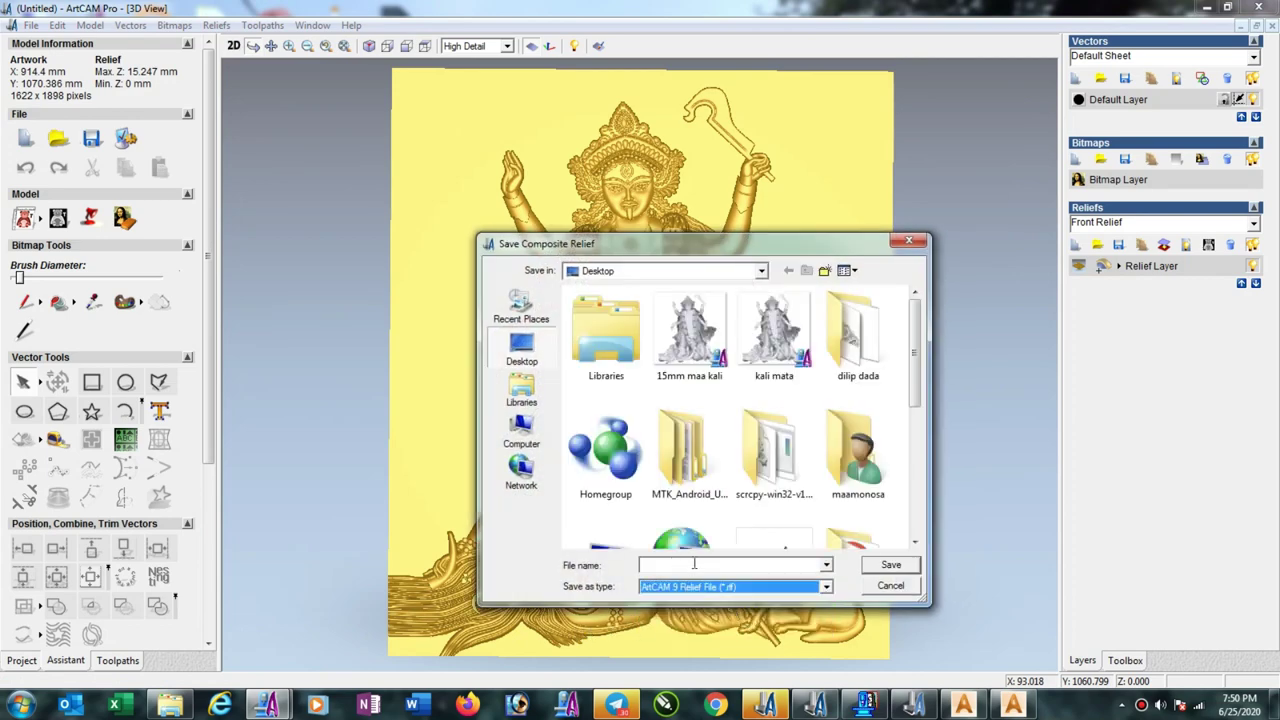
left_click(912, 589)
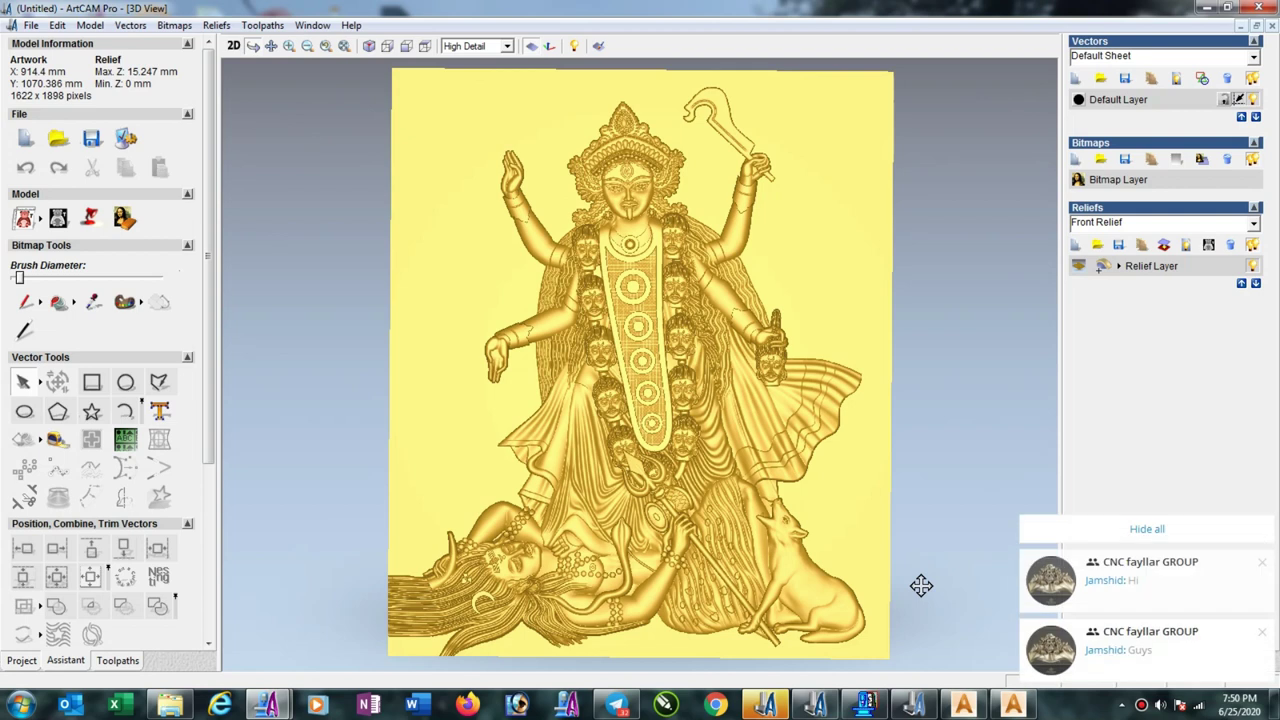
left_click(1156, 531)
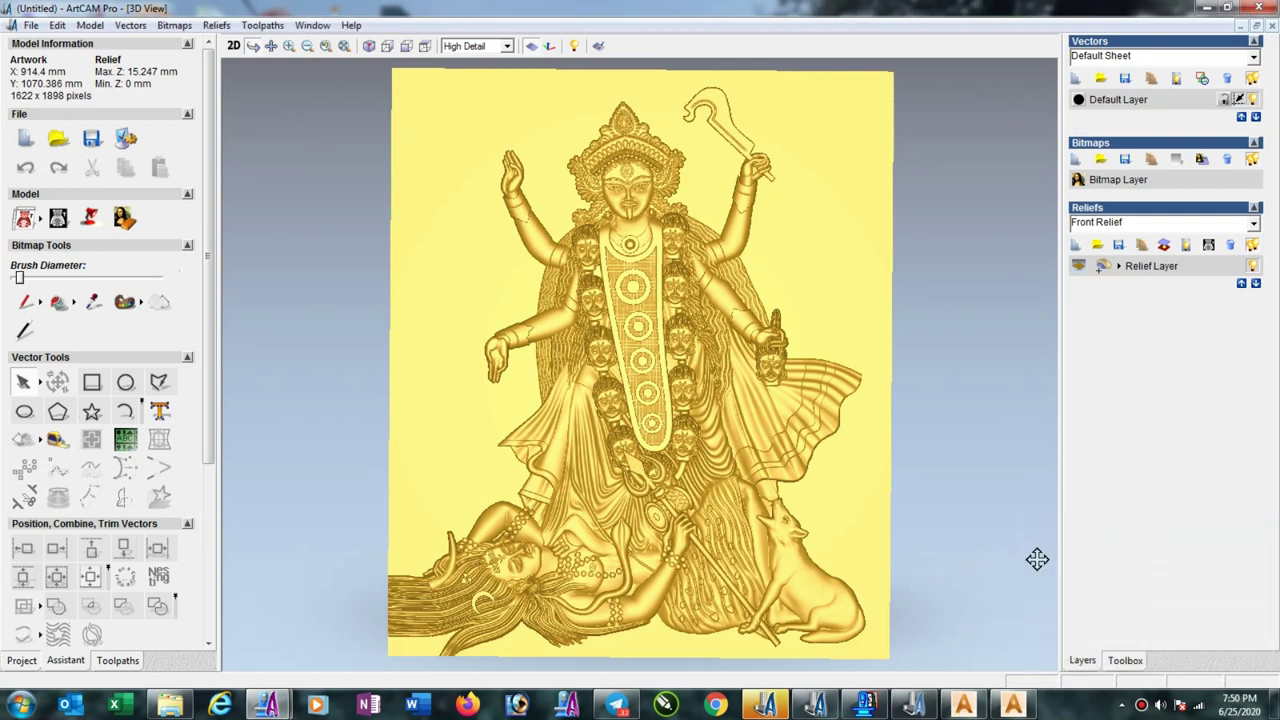